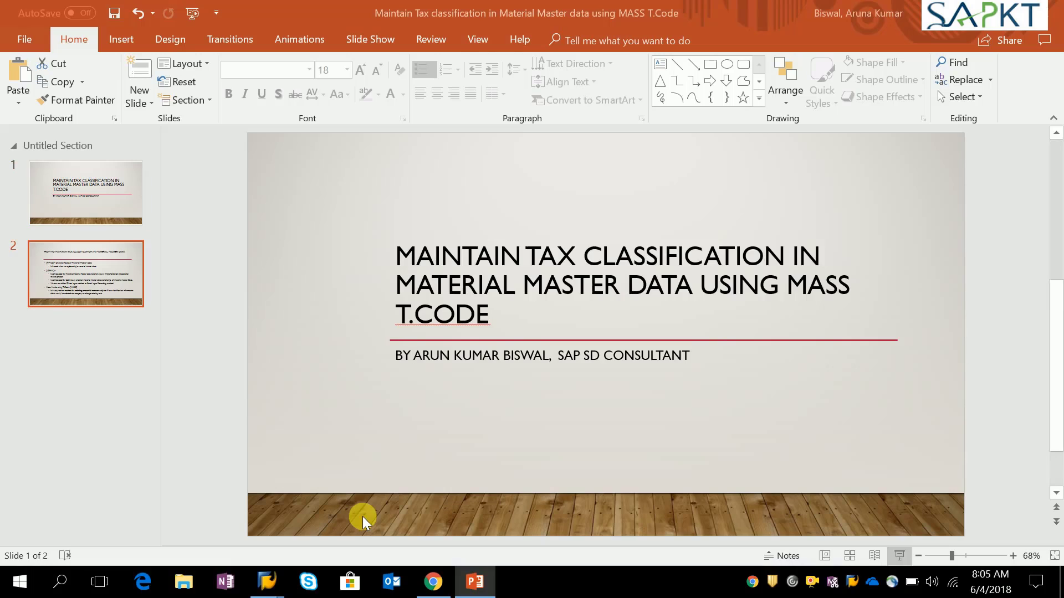
Bring up the open SAP window previews from the taskbar.
click(266, 582)
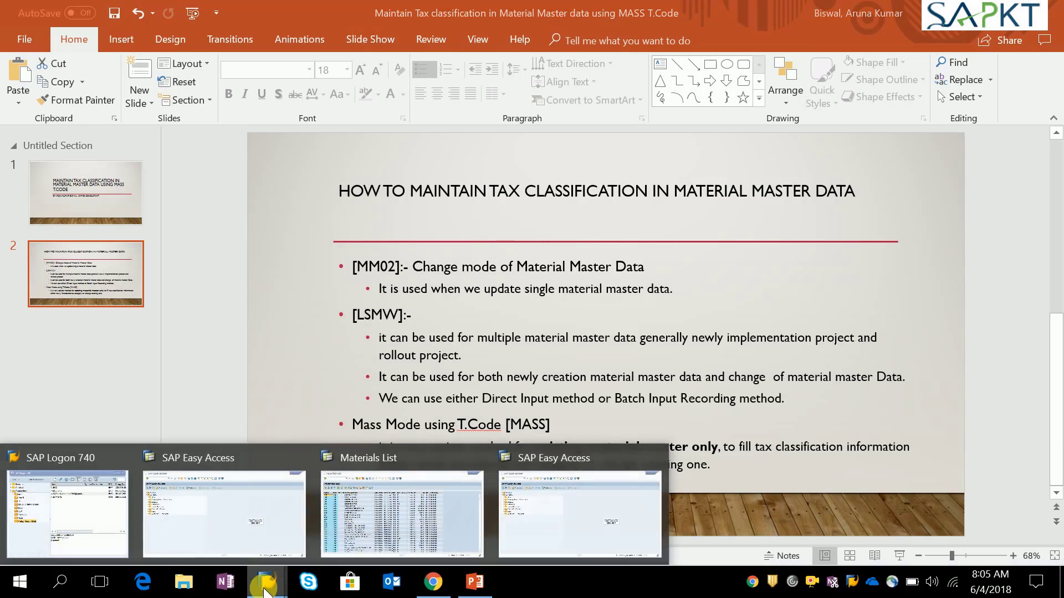
Run MM02 for material P-101 with the Sales: Sales Org. Data 1 view selected.
click(228, 516)
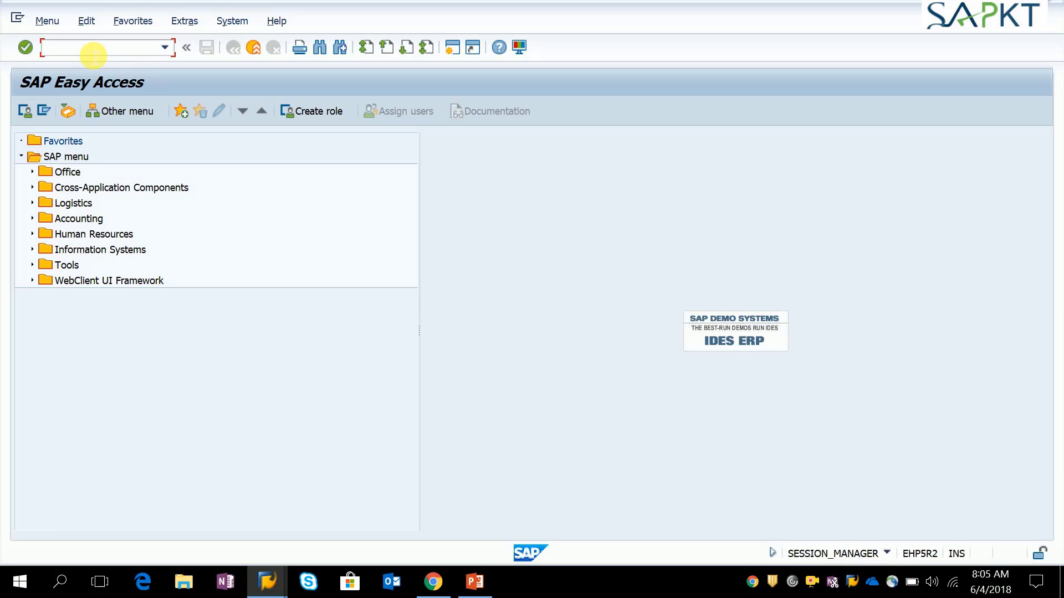
text(MM02)
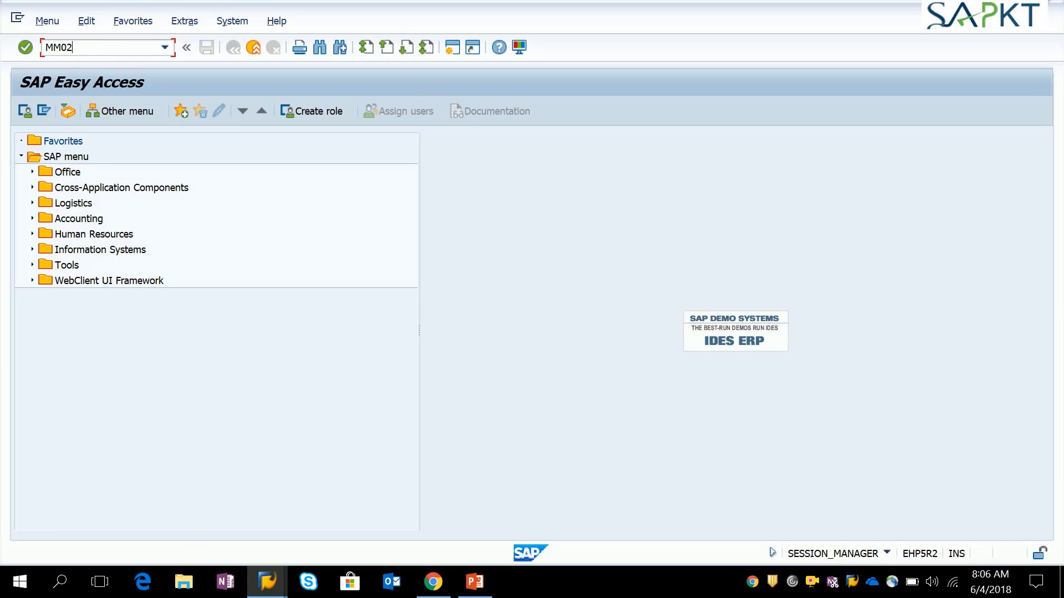
key(Return)
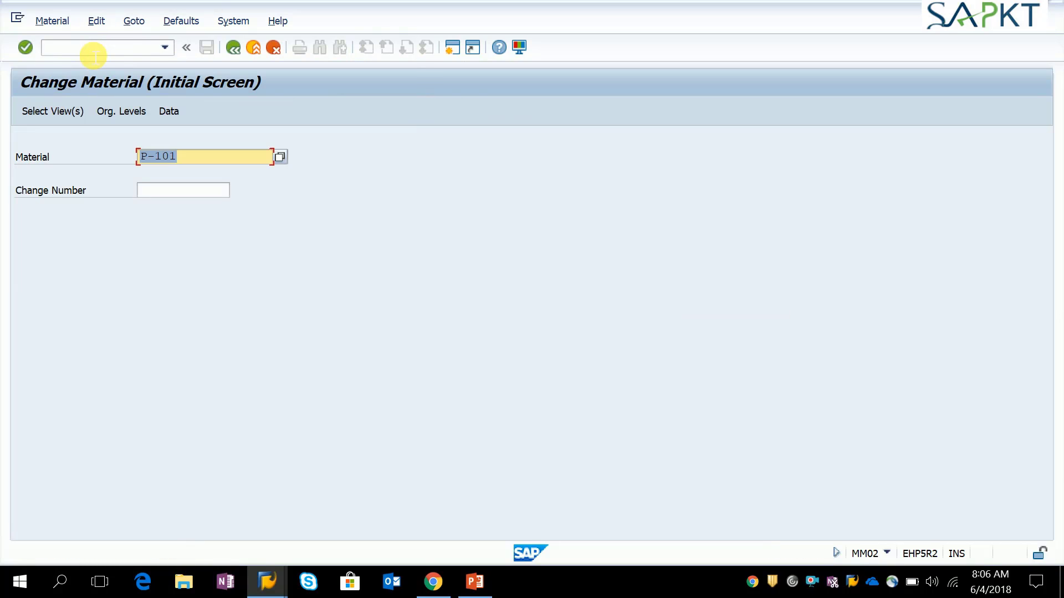
click(202, 157)
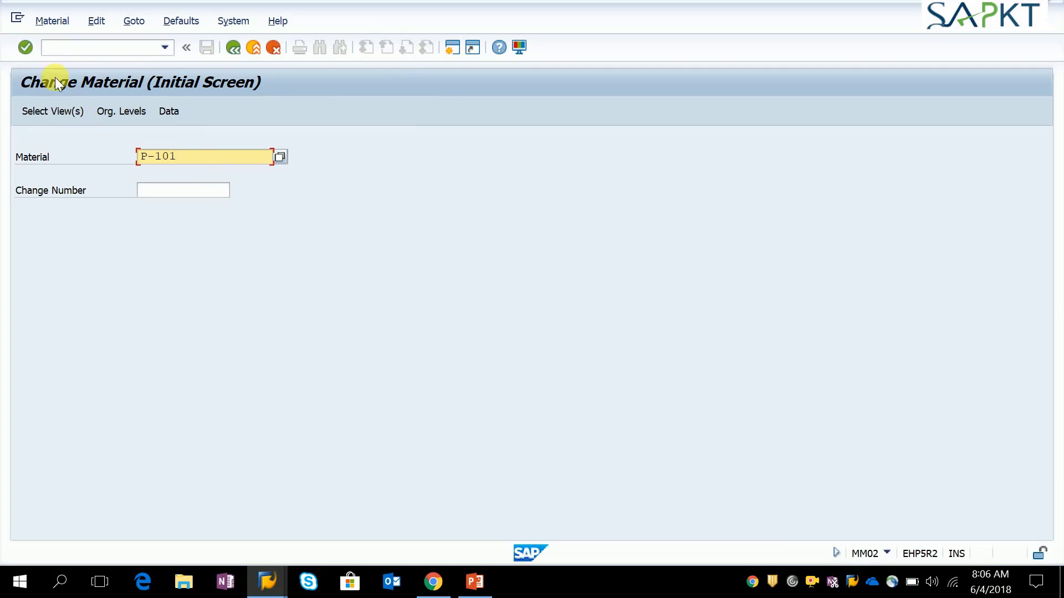
click(23, 48)
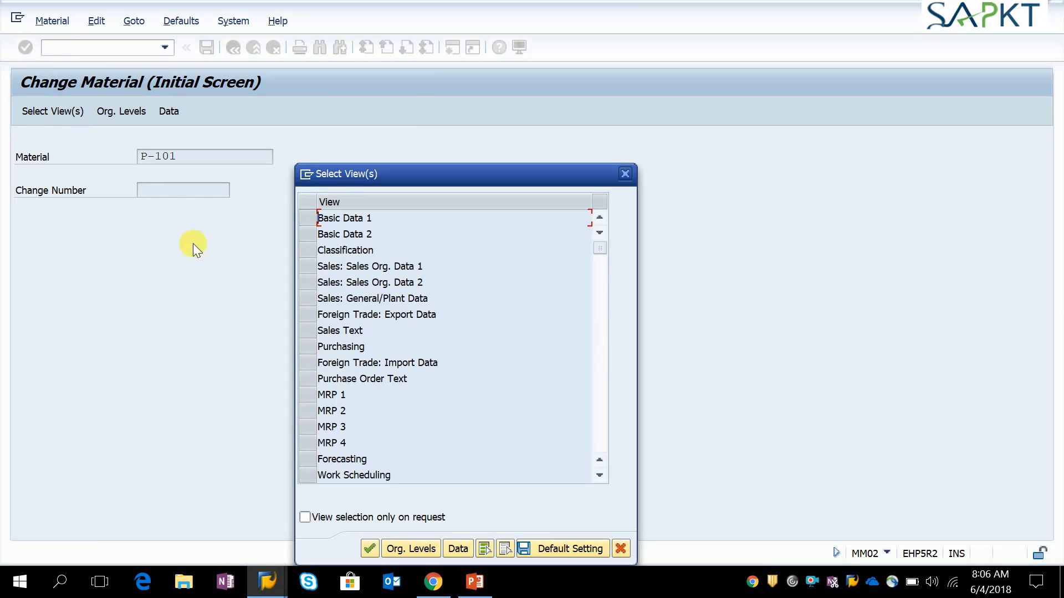
click(305, 266)
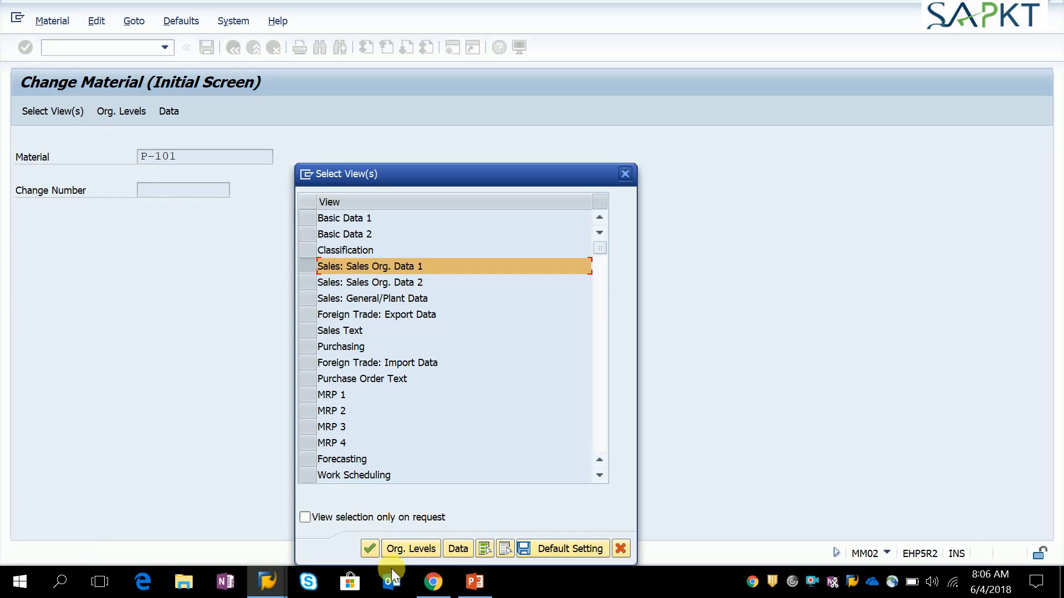
click(368, 548)
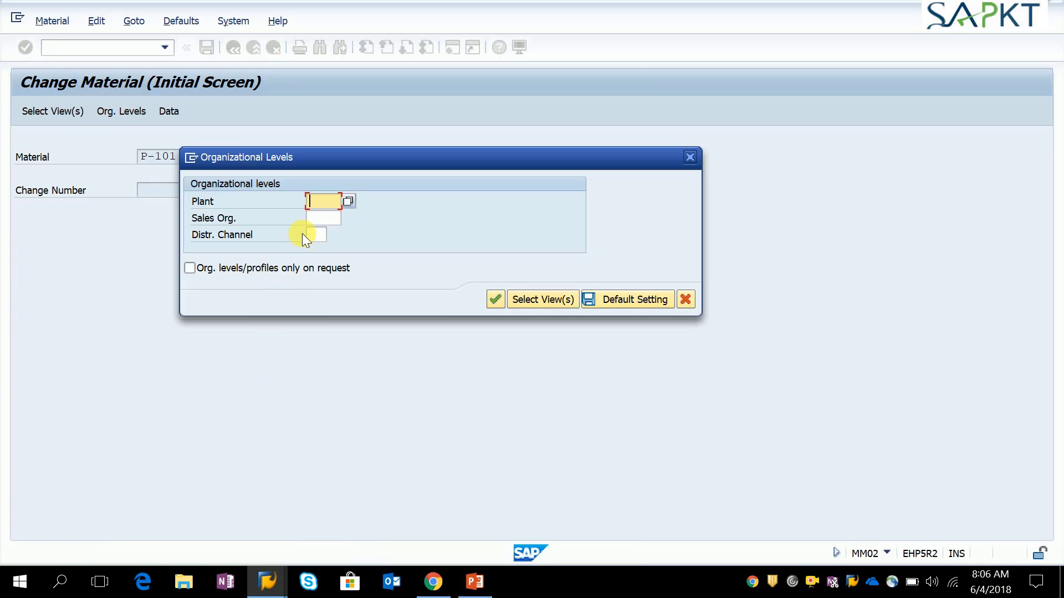
Enter organizational levels plant 1000, sales org 1000 and distribution channel 10.
text(1000)
click(322, 216)
text(1000)
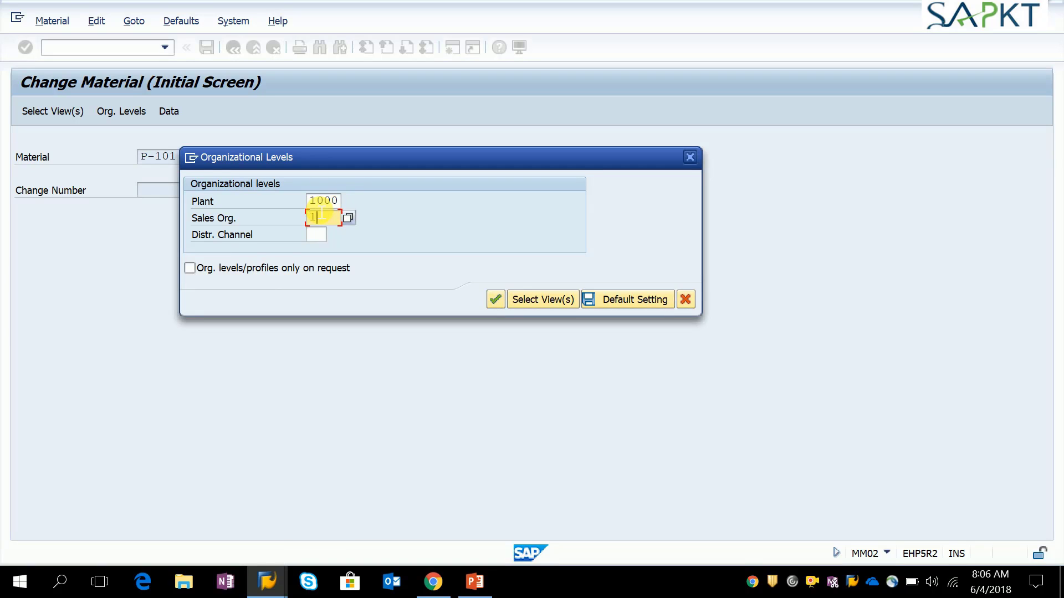
click(316, 234)
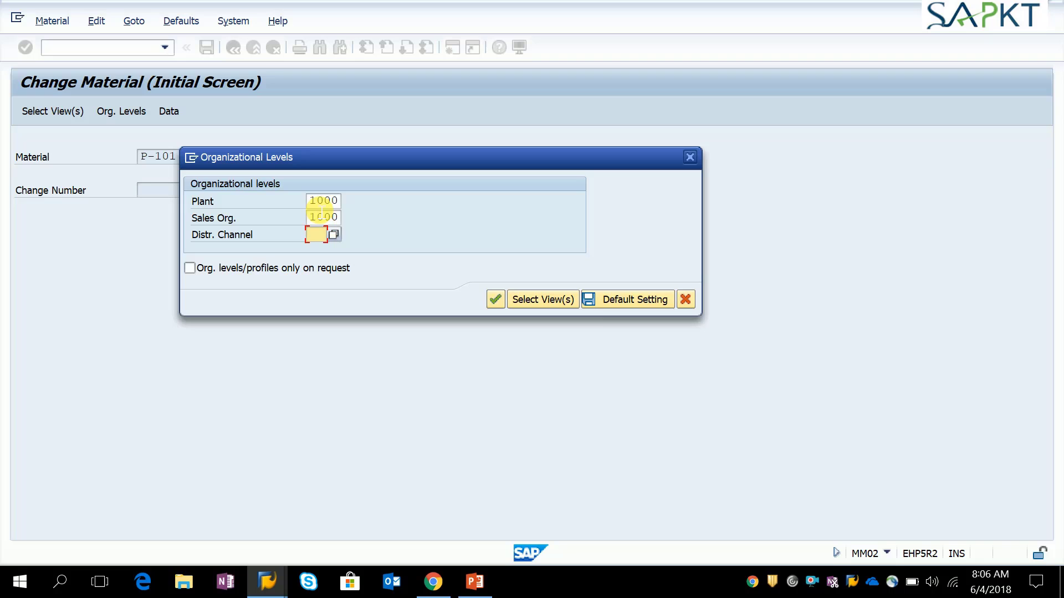
text(10)
key(Return)
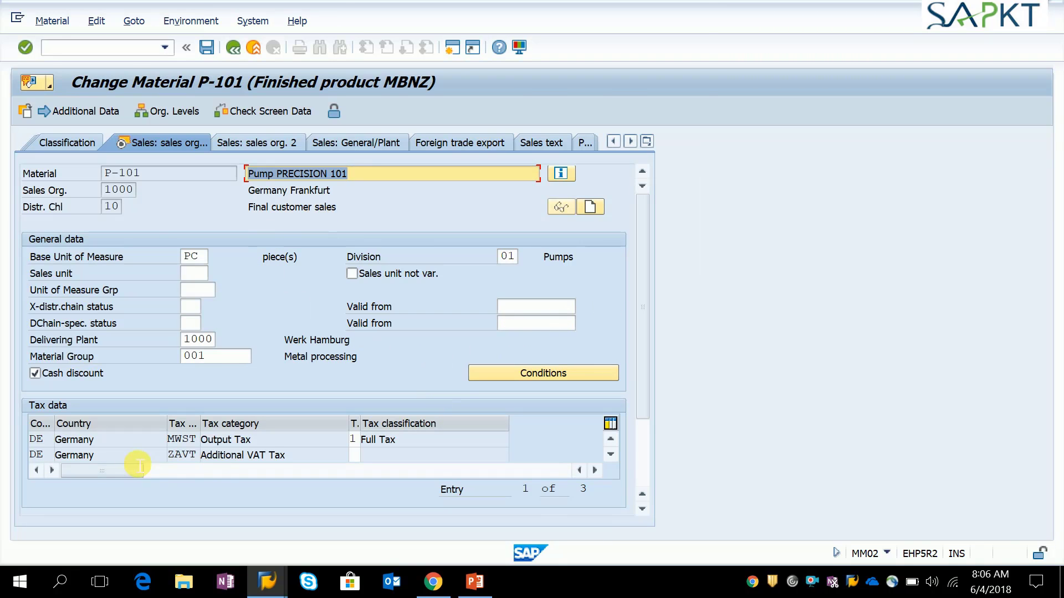
Classify P-101's German Additional VAT Tax as 1 Full Tax and save the material.
drag(297, 460, 201, 465)
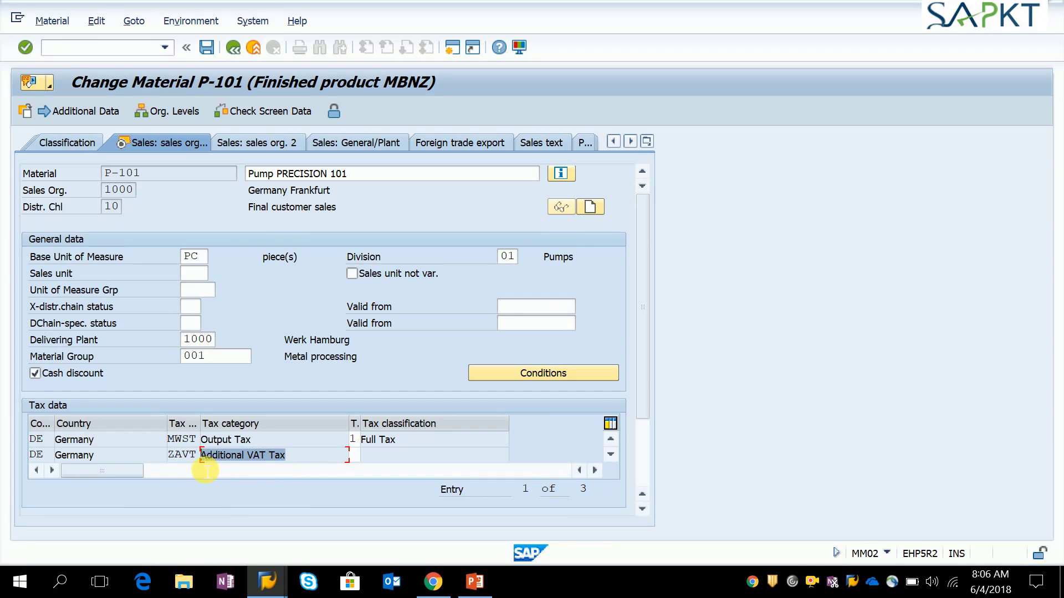
click(202, 466)
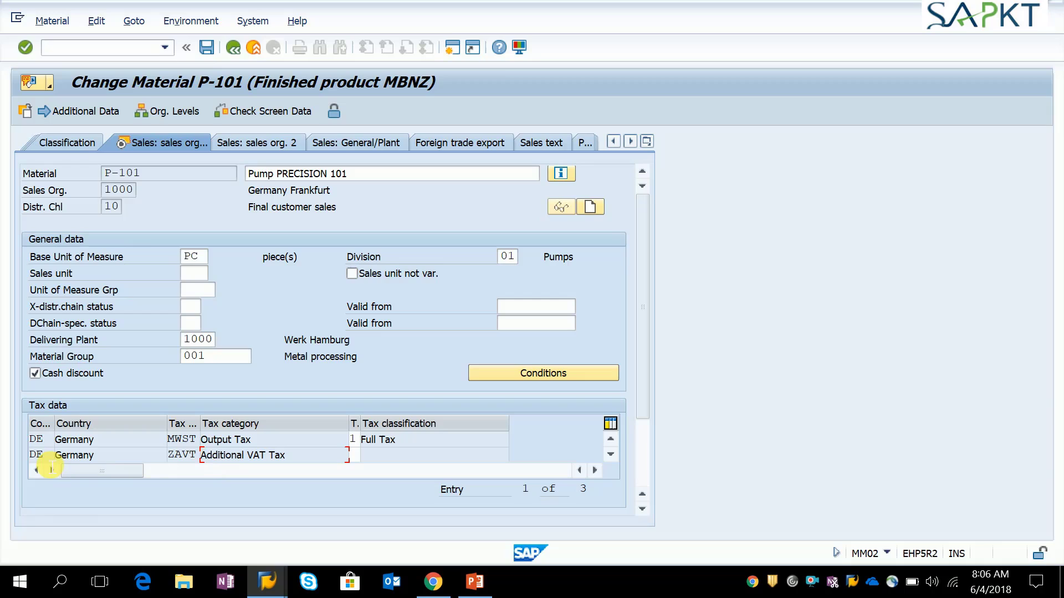
click(36, 455)
click(355, 457)
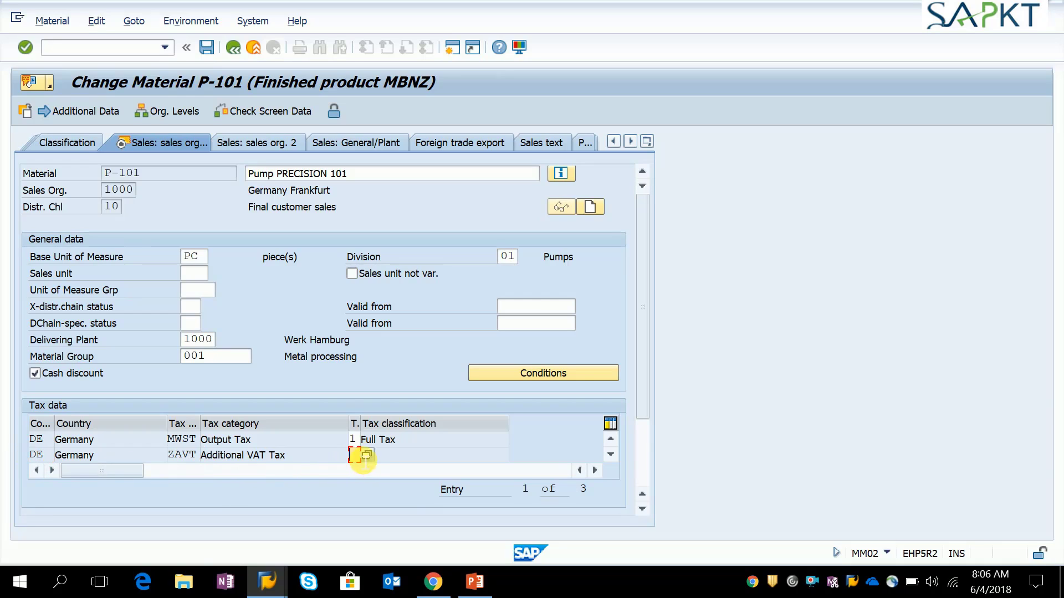
click(365, 456)
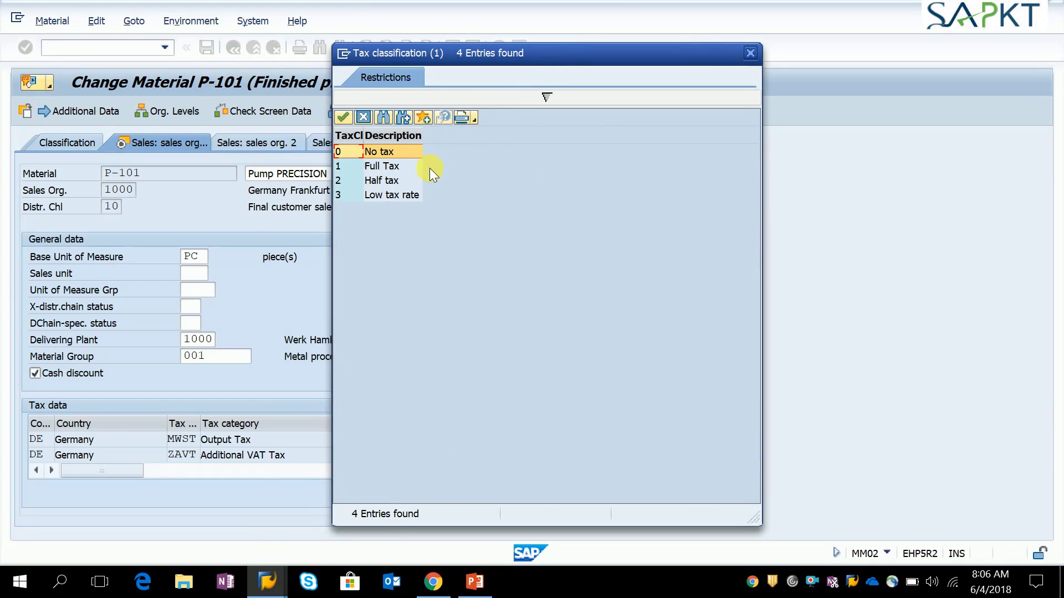
click(379, 167)
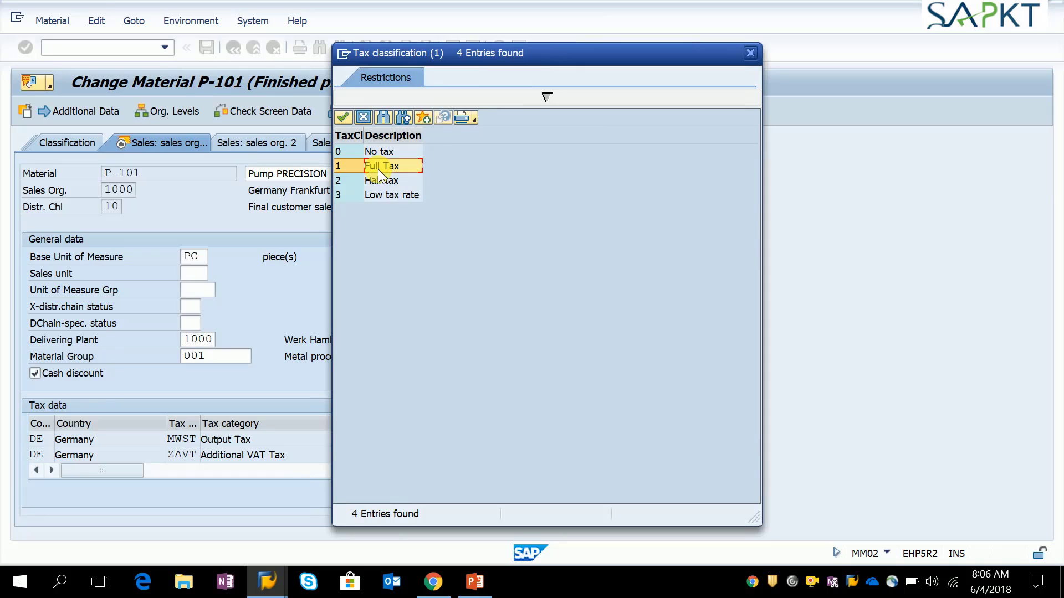
click(344, 117)
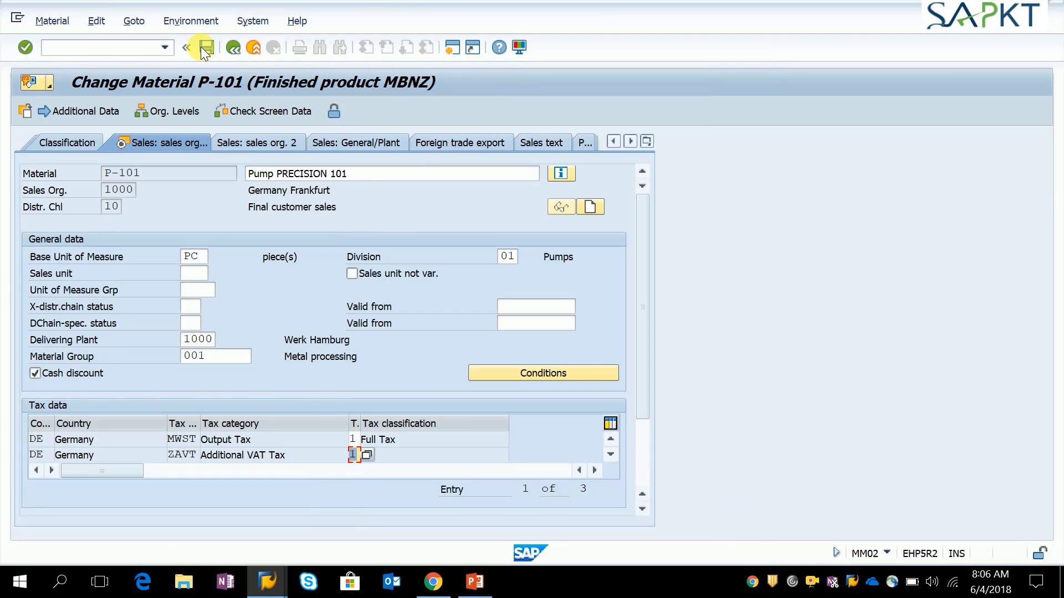
click(201, 48)
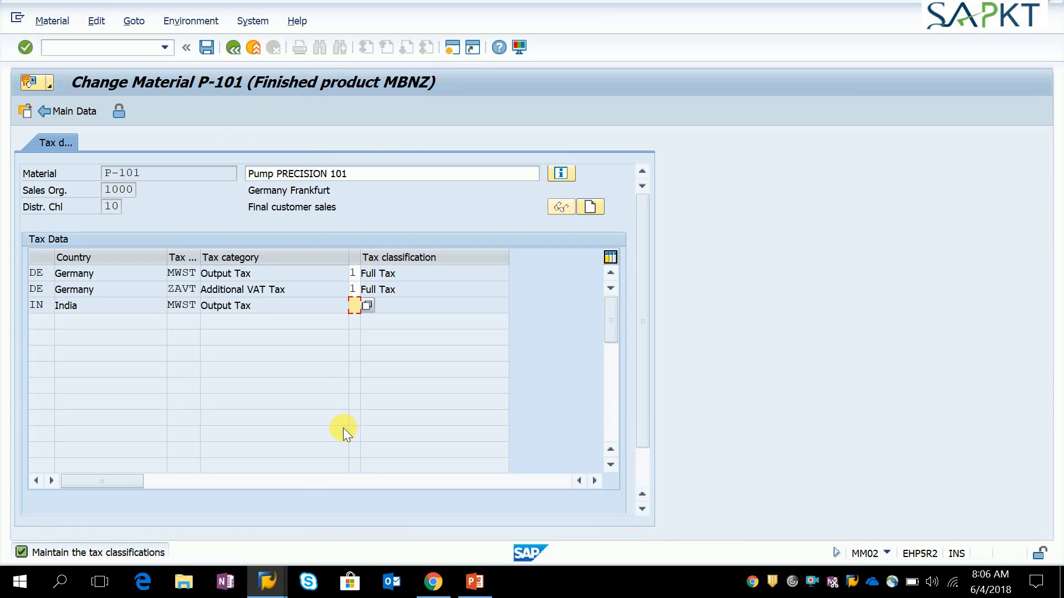
click(262, 583)
Run MASS and set the object type to BUS1001 Materials (industry).
click(530, 518)
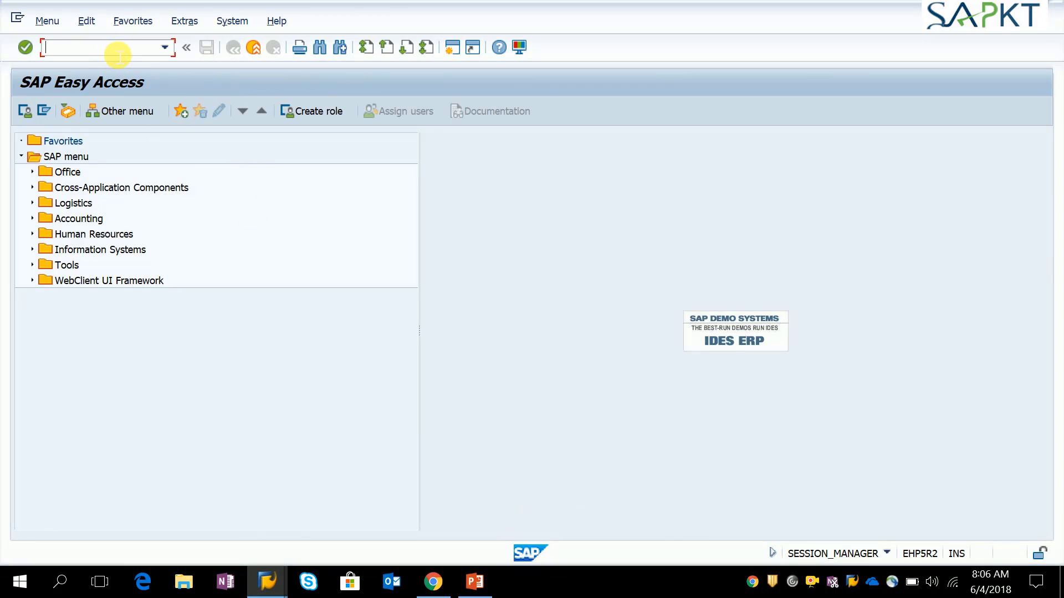
text(M)
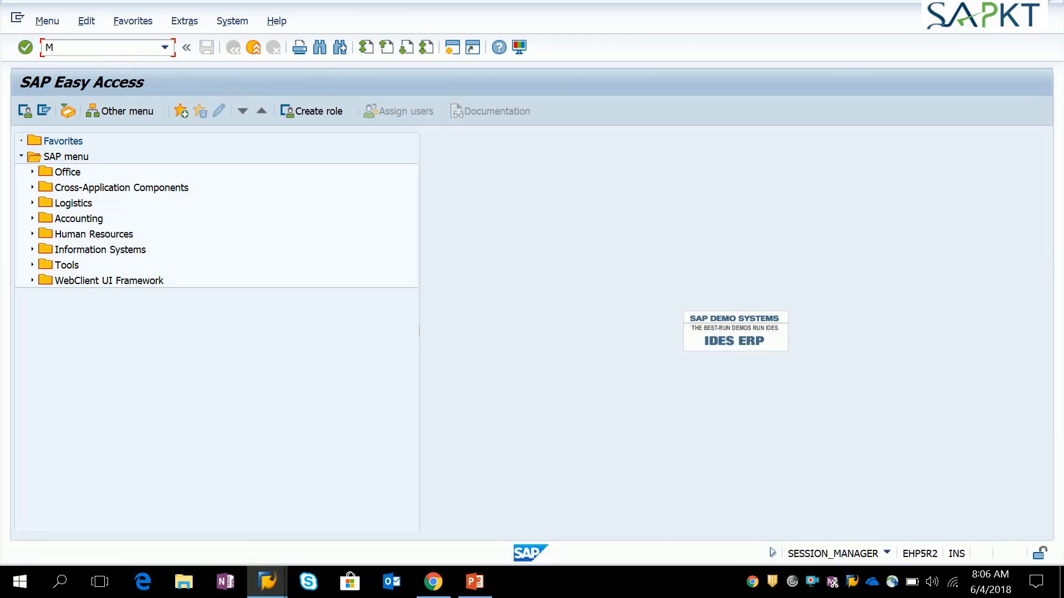
text(ASS)
key(Return)
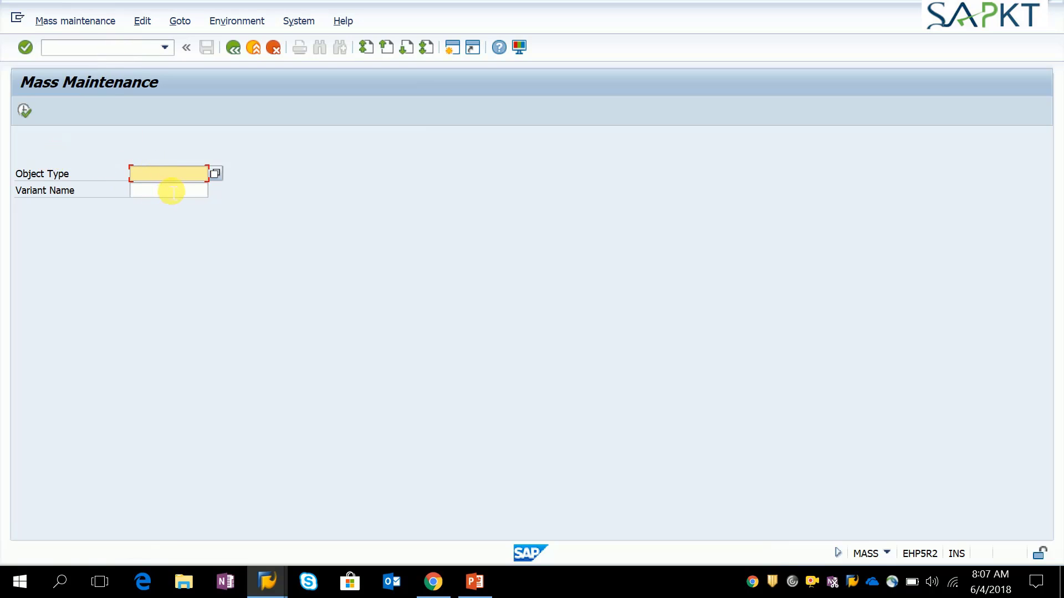
click(215, 174)
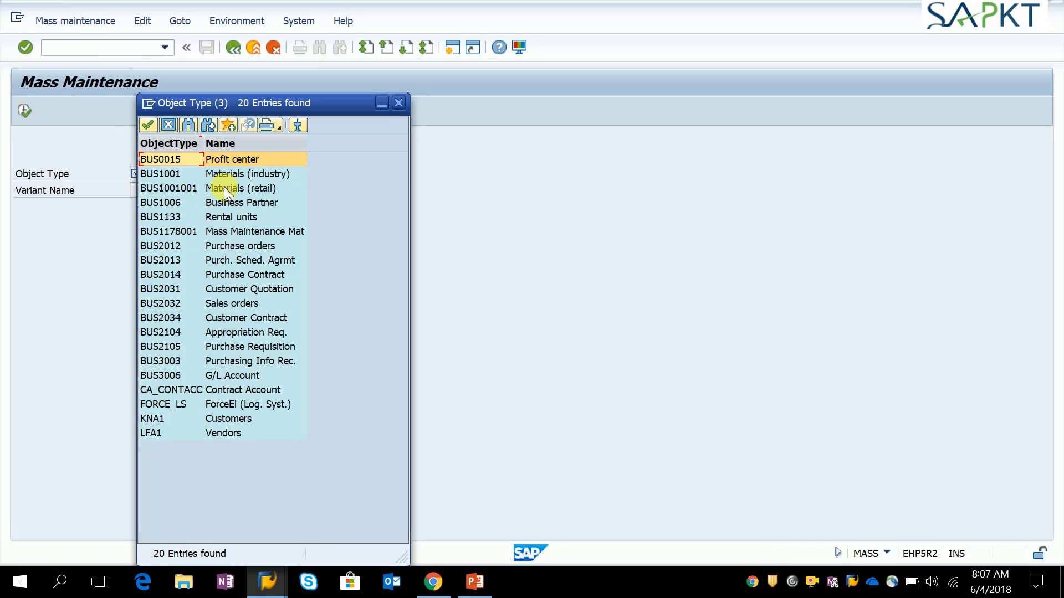
click(225, 175)
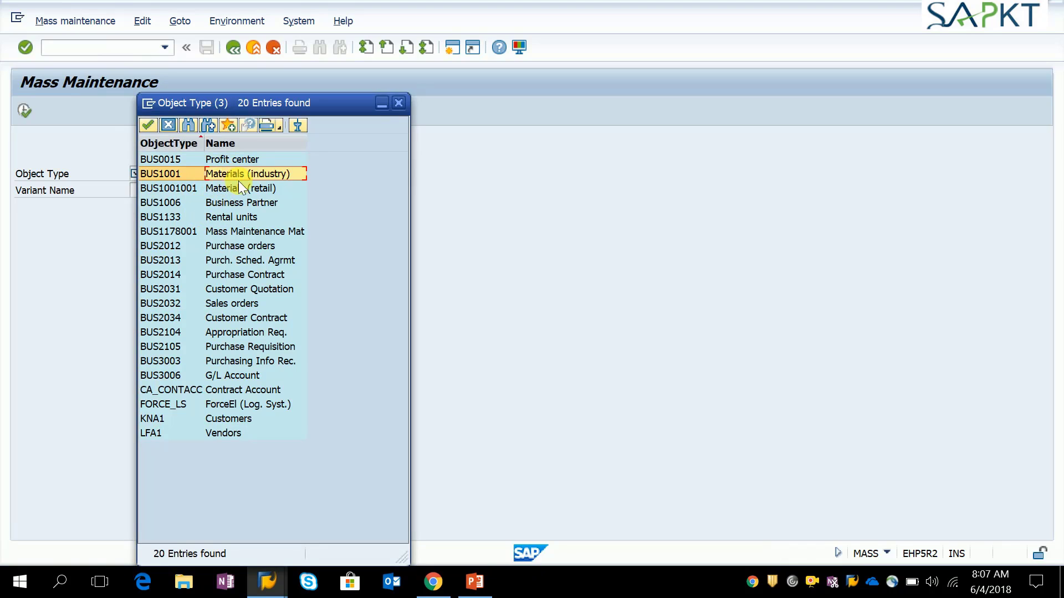
double_click(171, 175)
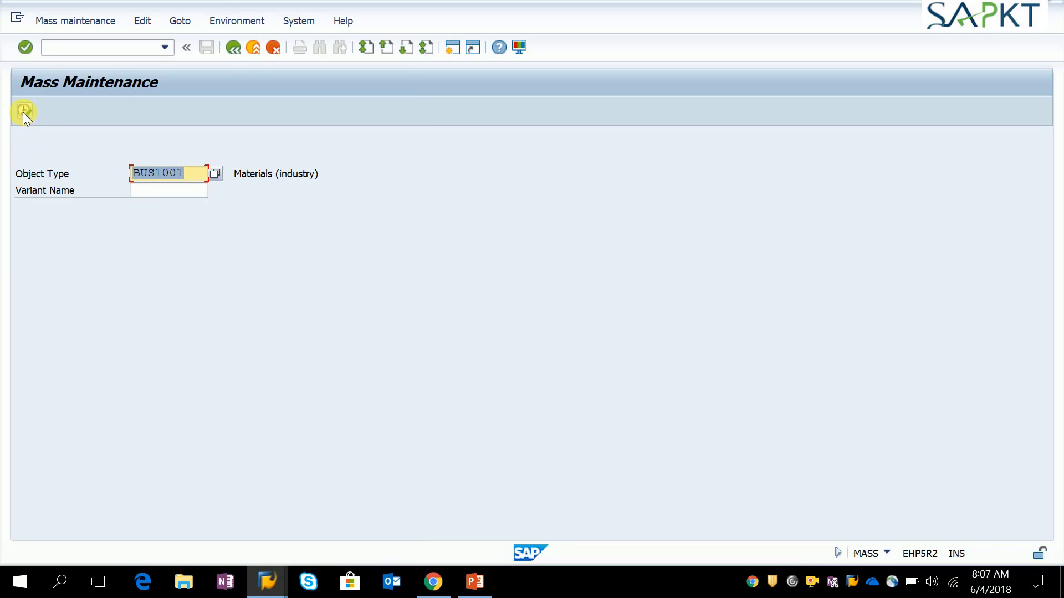
Start mass maintenance for BUS1001, select the MVKE Sales Data for Material table, and list its fields.
click(24, 111)
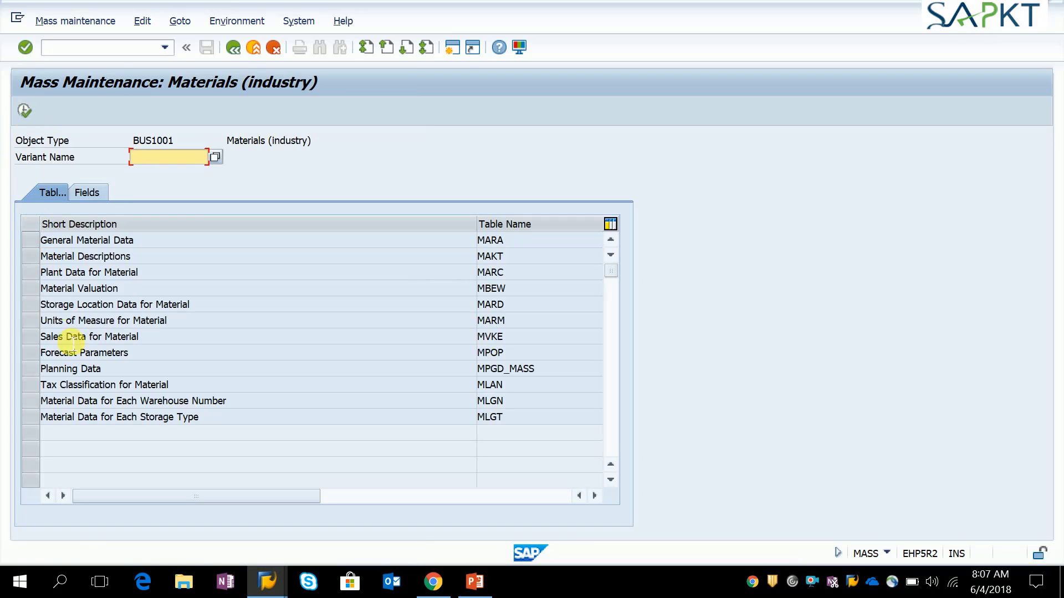
click(30, 341)
click(288, 354)
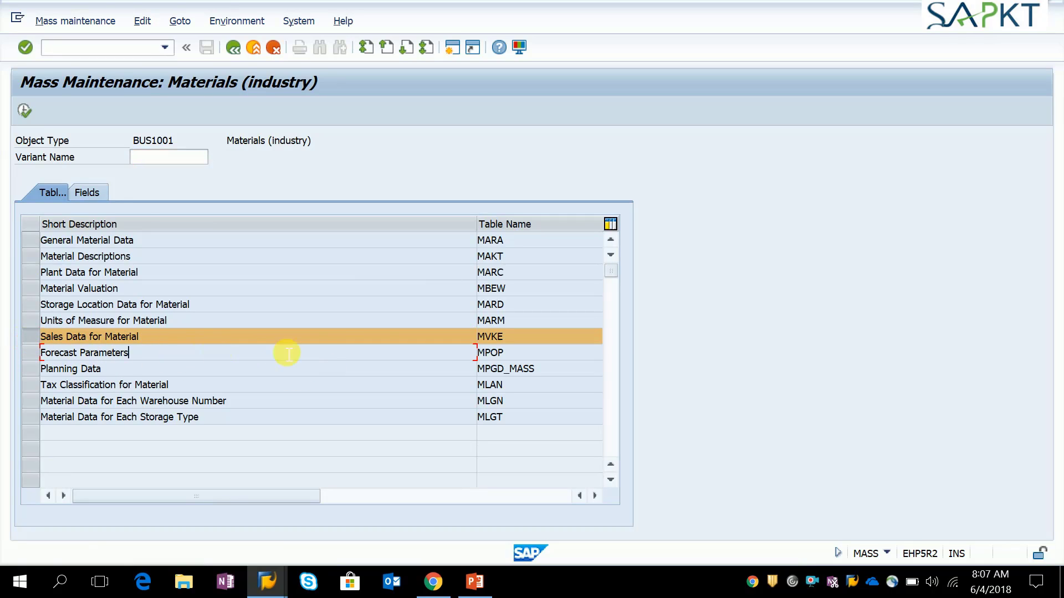
click(499, 339)
drag(506, 340, 479, 346)
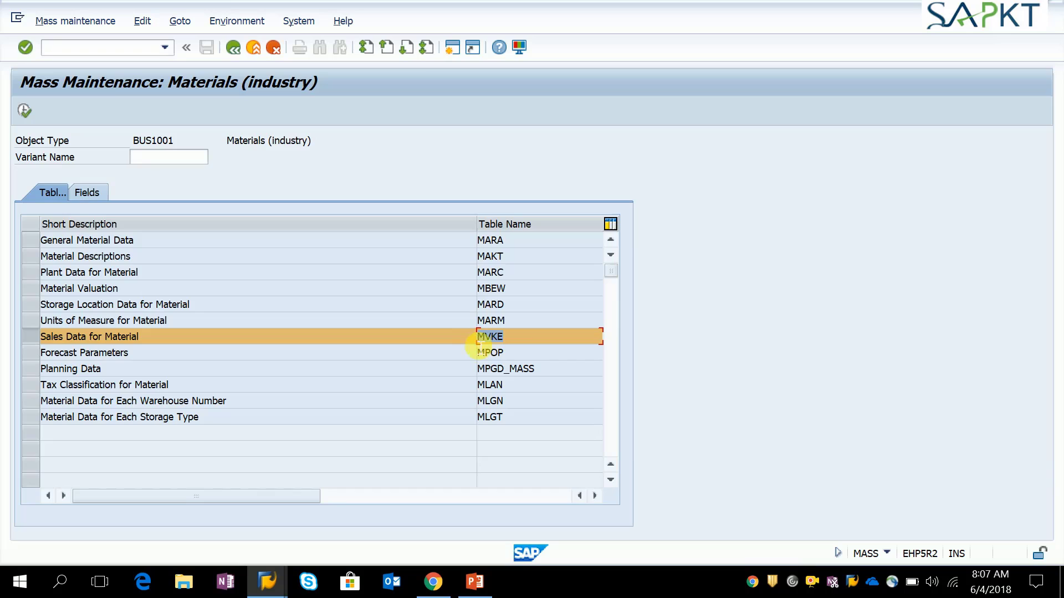
click(480, 343)
click(88, 194)
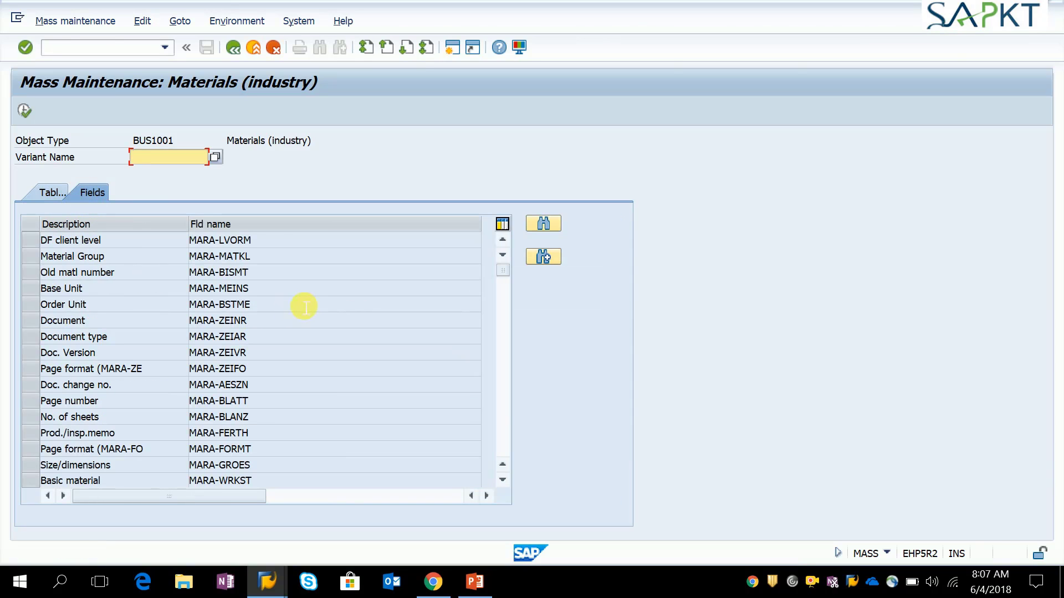
click(269, 335)
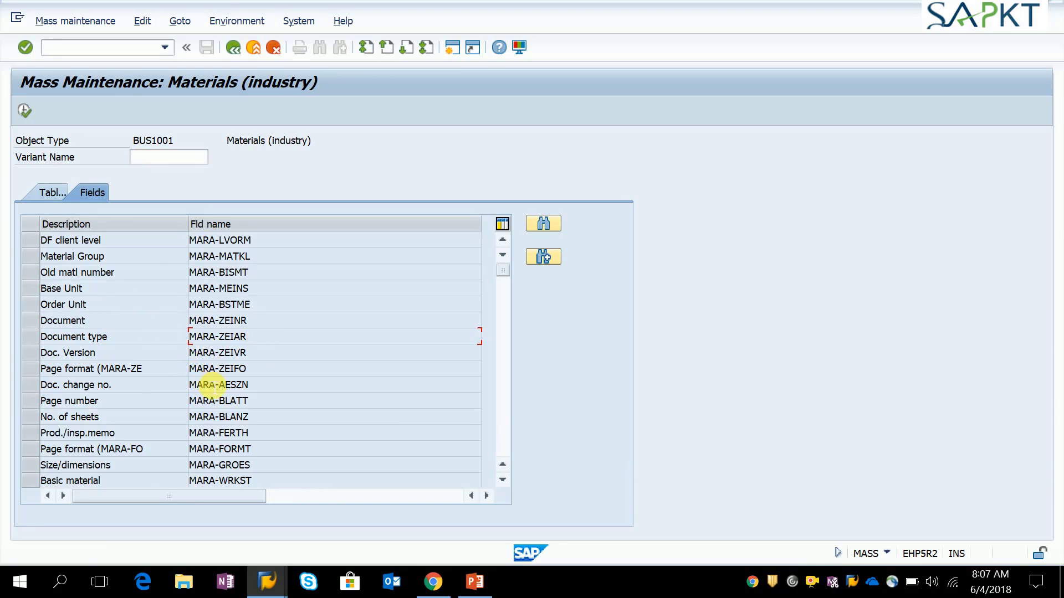
scroll(228, 401, down, 1)
scroll(230, 408, down, 2)
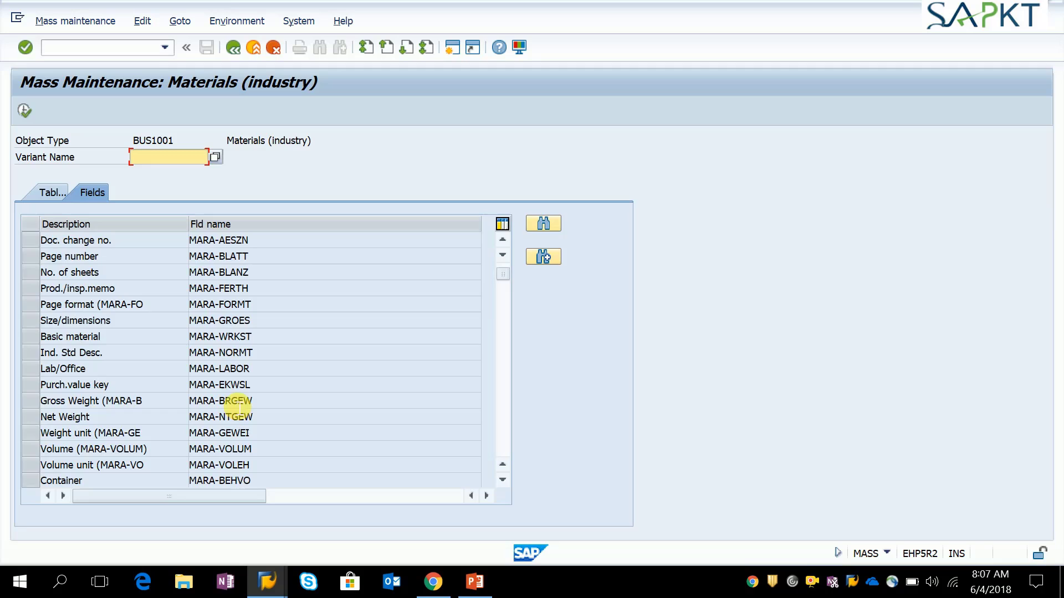
Search the field list for MLAN-TAXM2 and mark it as the field to change.
click(550, 222)
text(ML)
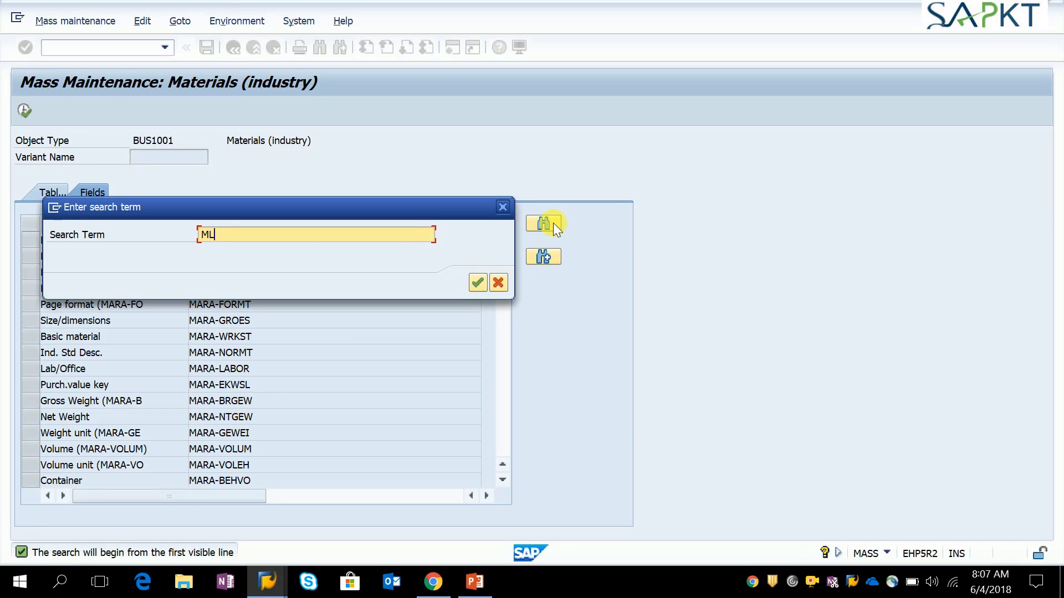
text(AN-TAXM2)
key(Return)
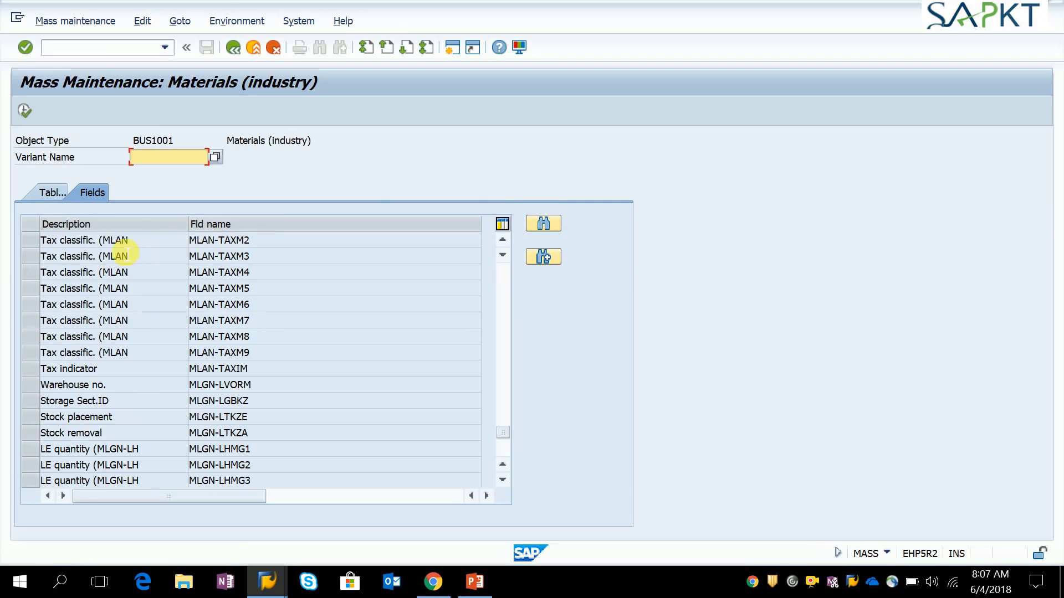
click(29, 240)
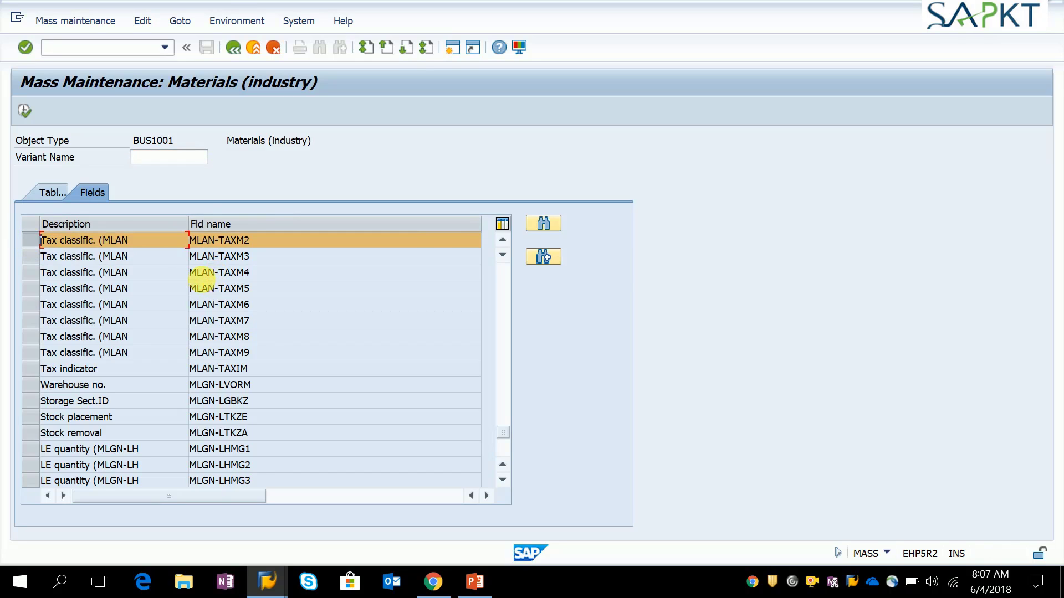
scroll(205, 282, up, 1)
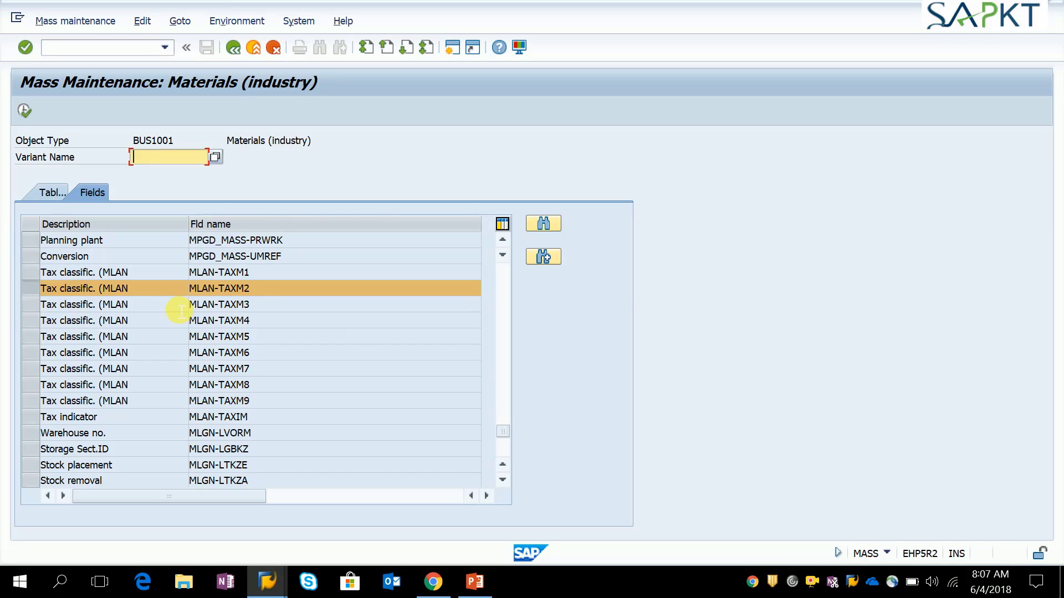
double_click(230, 273)
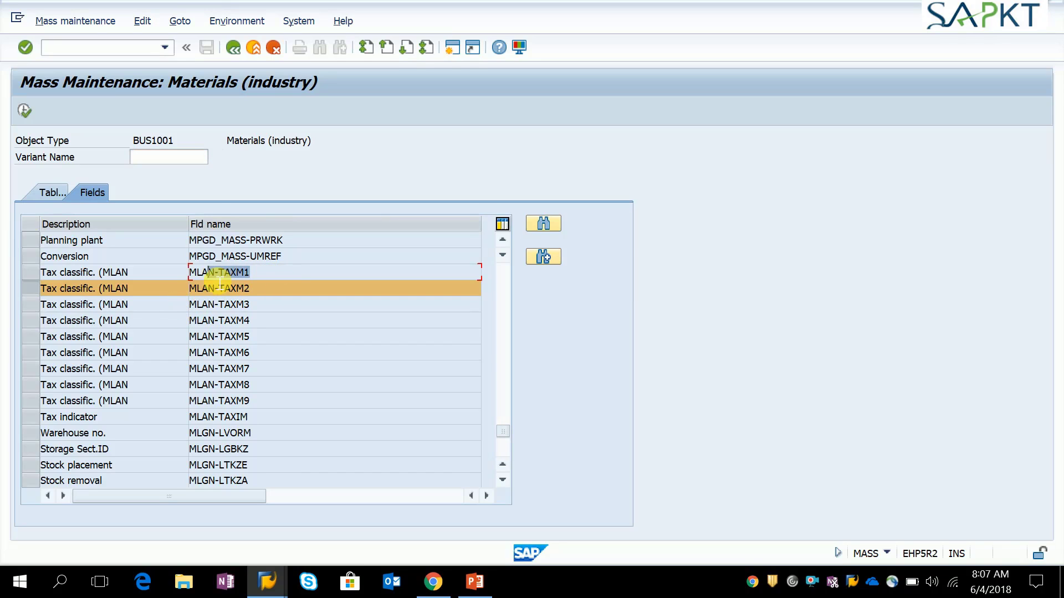
drag(187, 291, 207, 288)
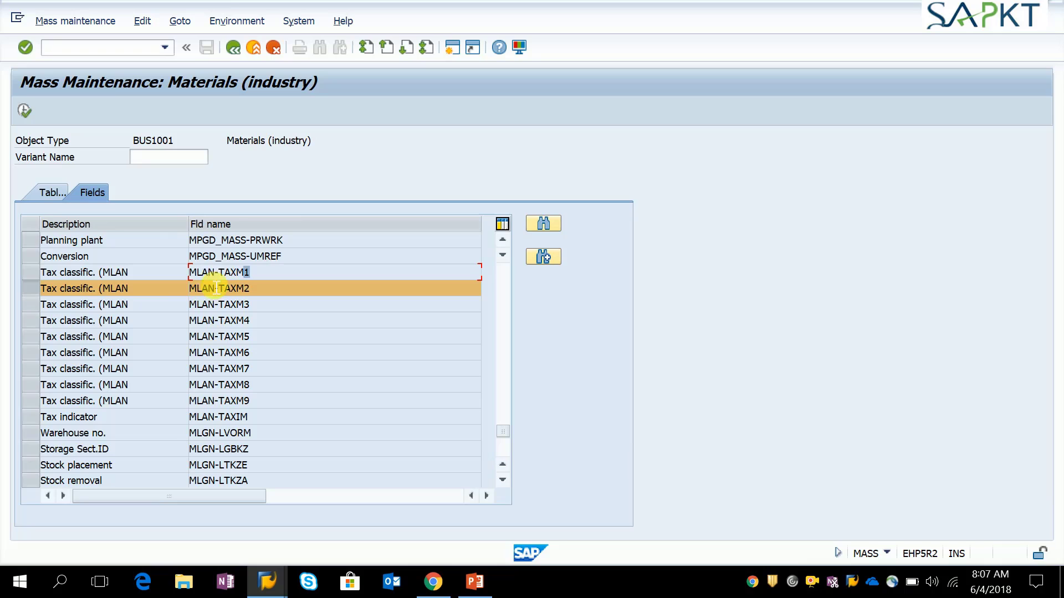
click(232, 277)
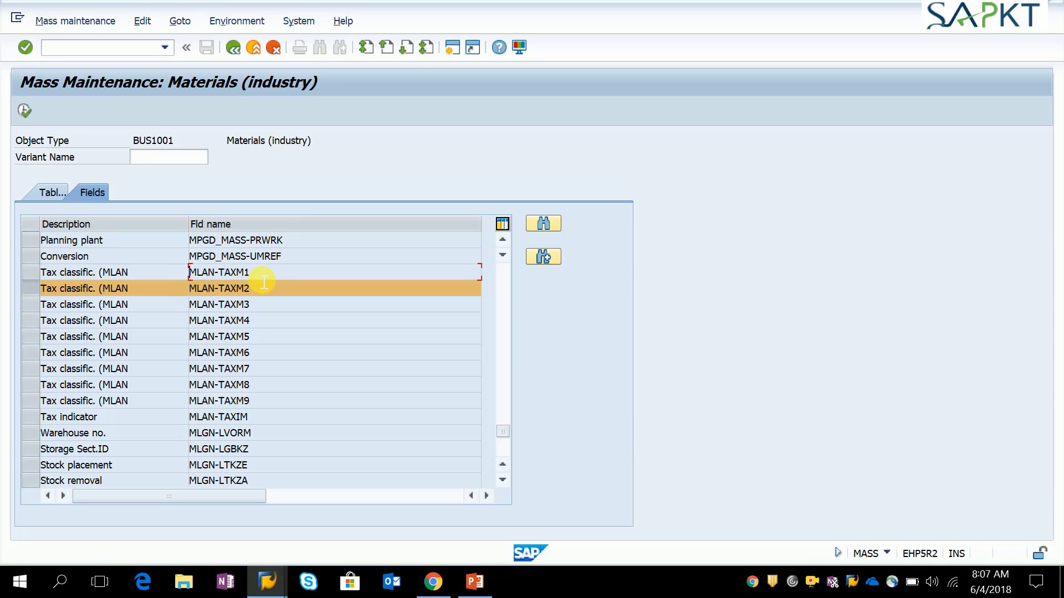
click(227, 286)
Restrict records to sales org 1000, distribution channel 10 and country DE, then execute.
click(26, 109)
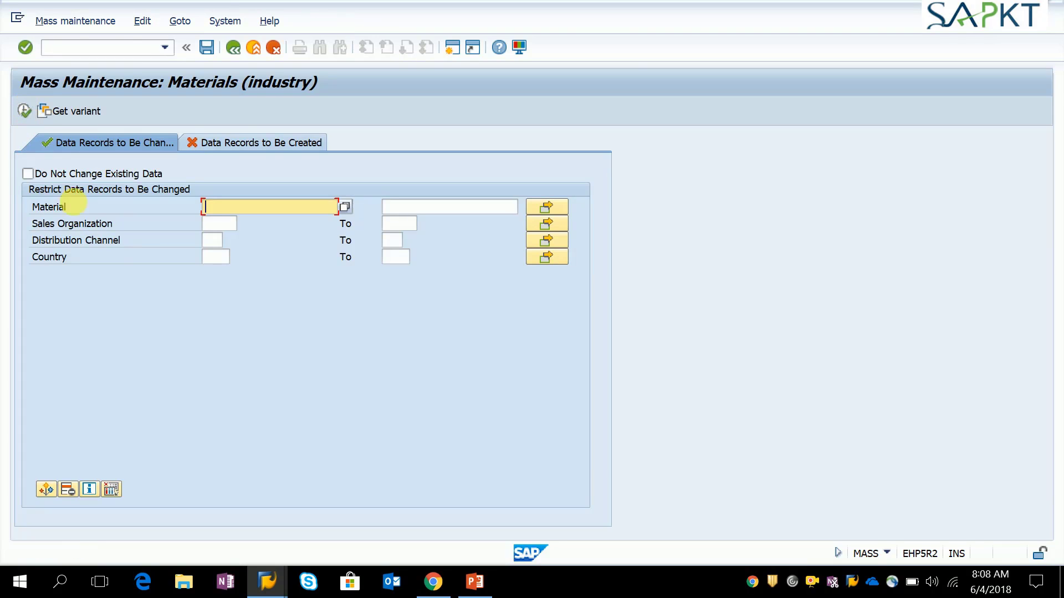
click(221, 224)
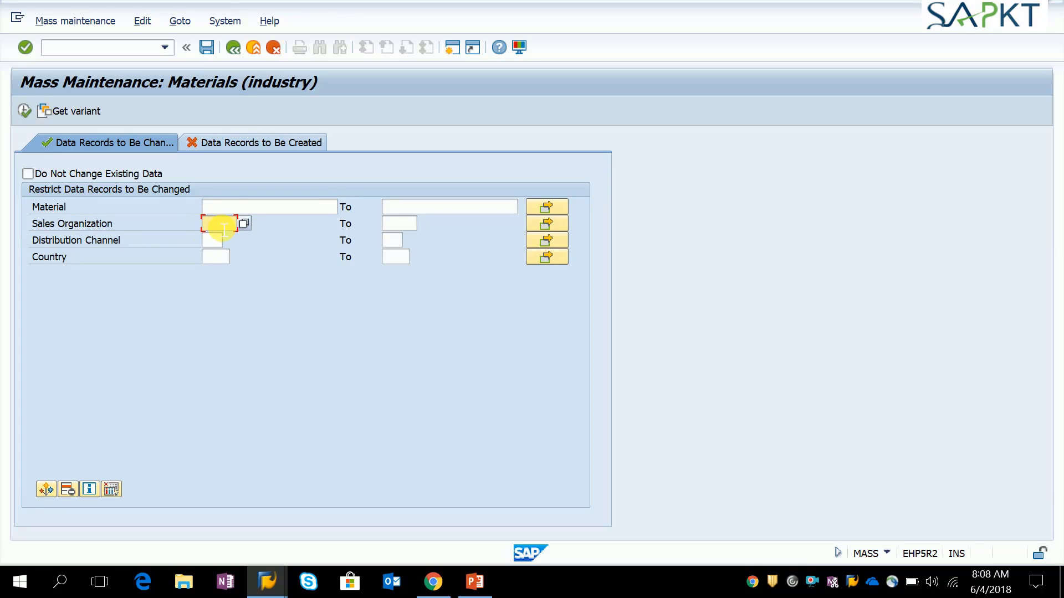
click(214, 238)
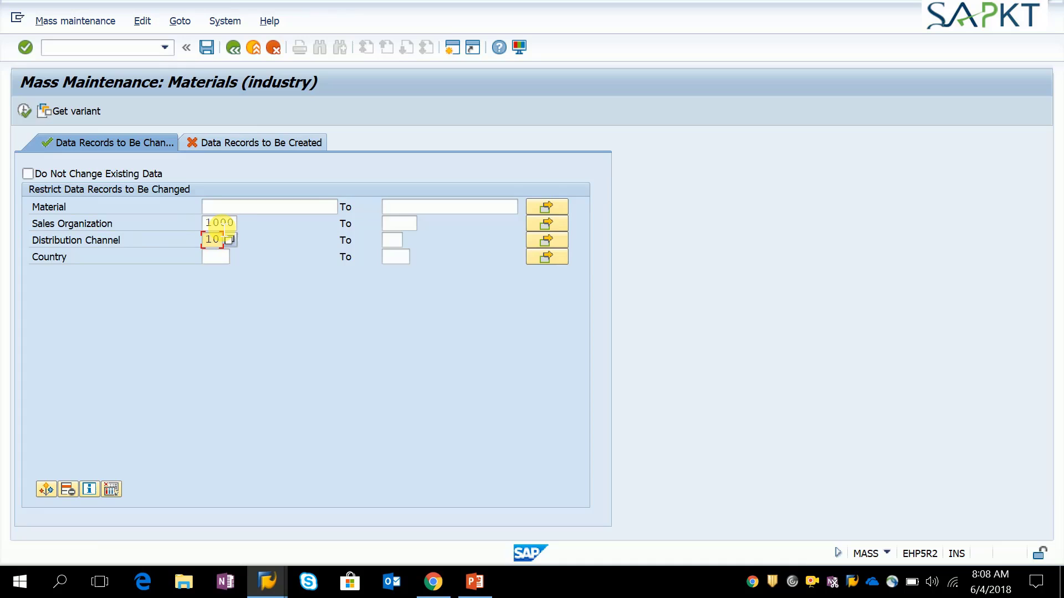
key(Down)
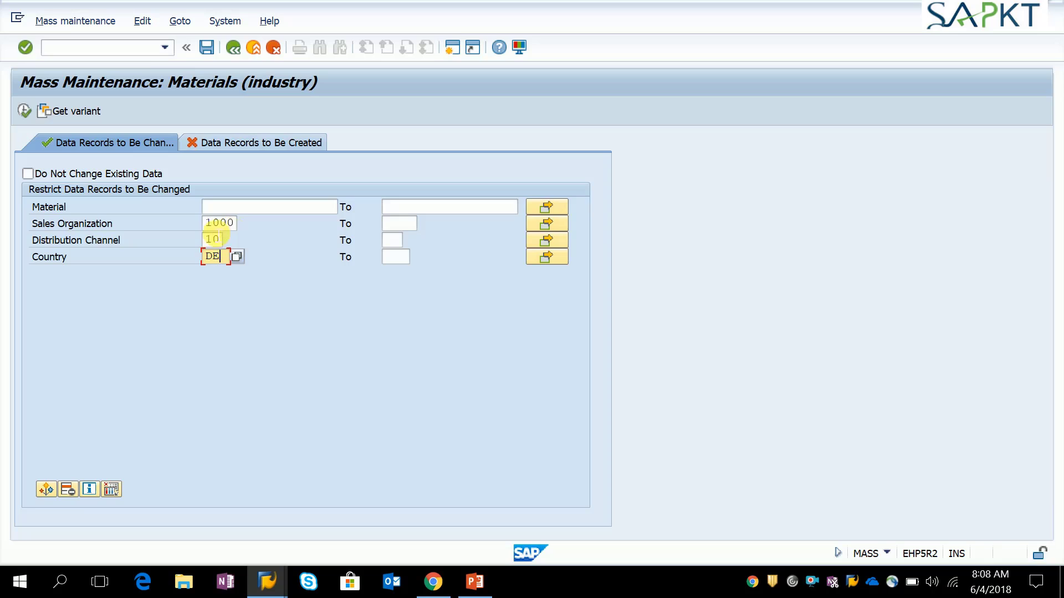
key(Return)
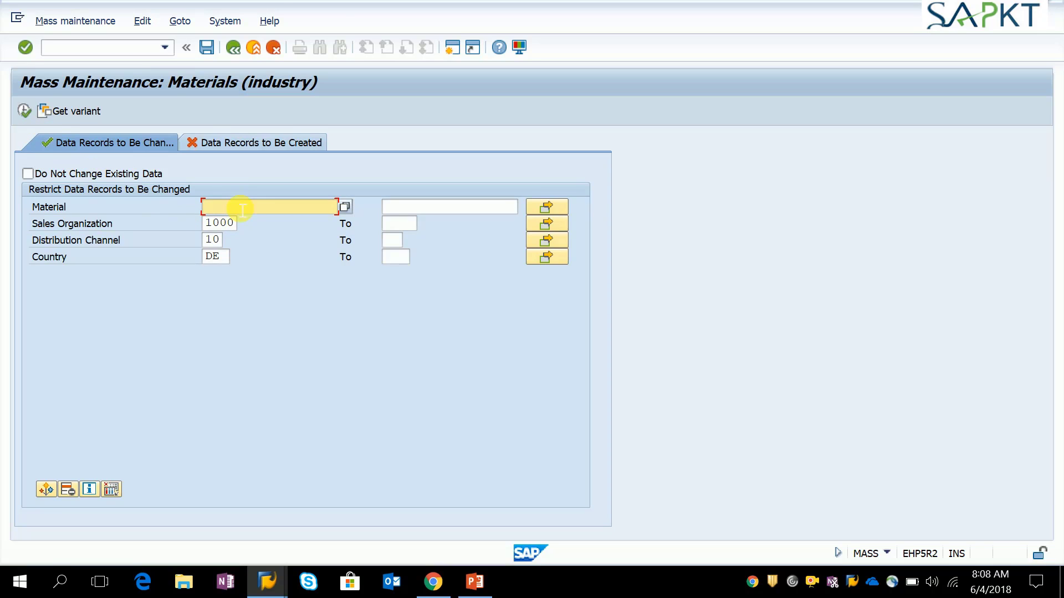
click(24, 111)
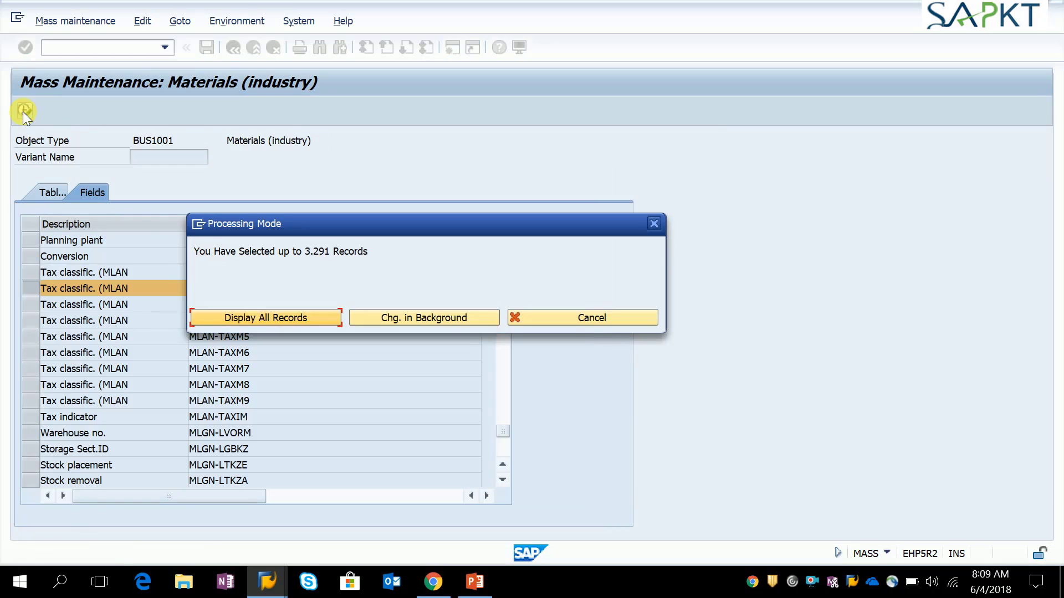
Display all 3291 selected material records.
click(236, 317)
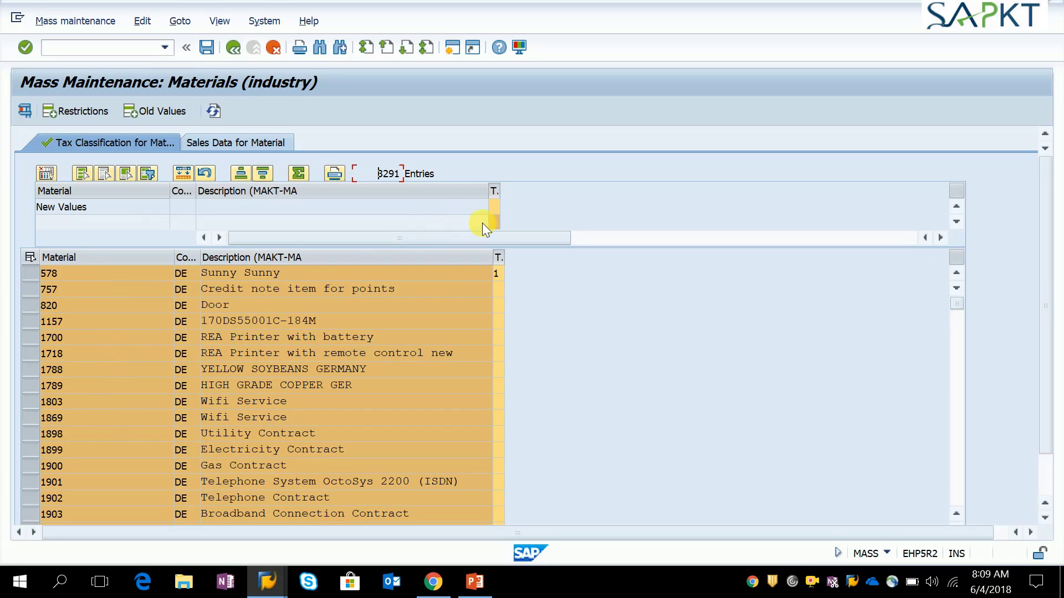
Mass-change the tax classification to 1 for all listed materials and widen that column.
click(504, 212)
click(182, 175)
drag(511, 263, 542, 261)
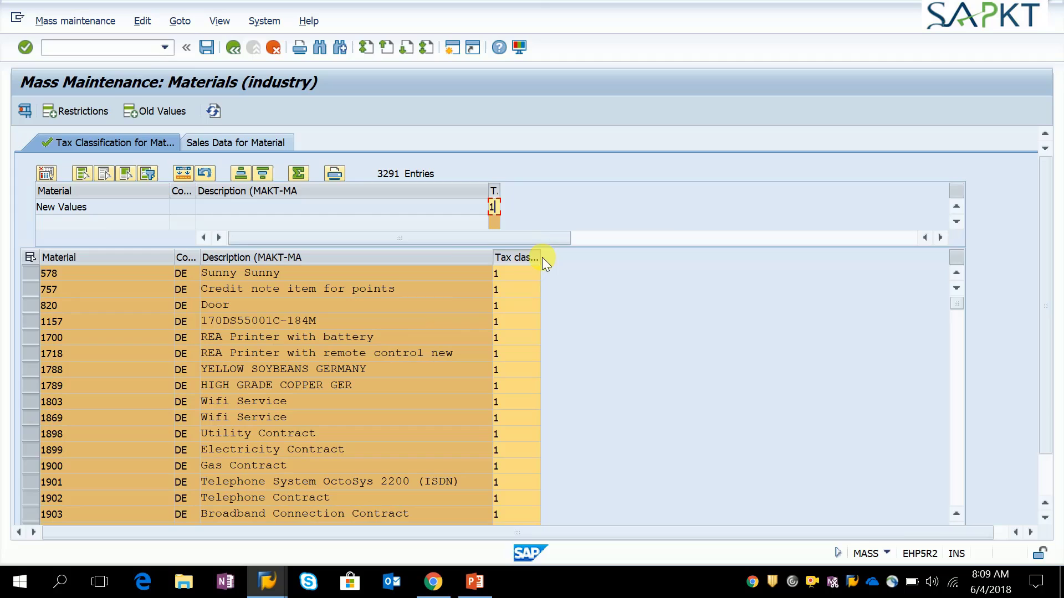
drag(547, 265, 584, 271)
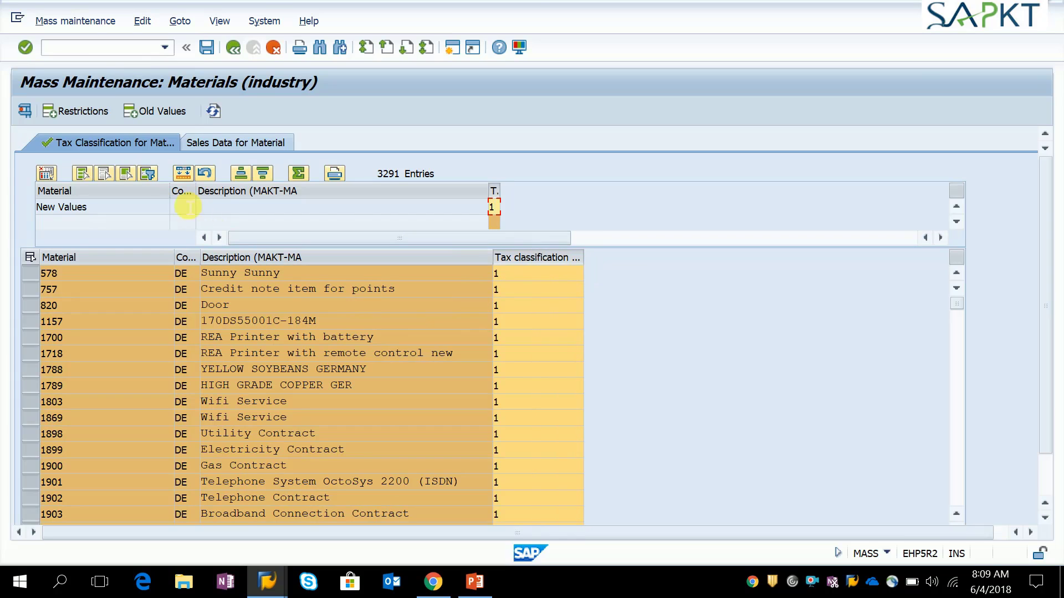
Save the tax classification 1 change for the 3291 DE materials.
click(209, 49)
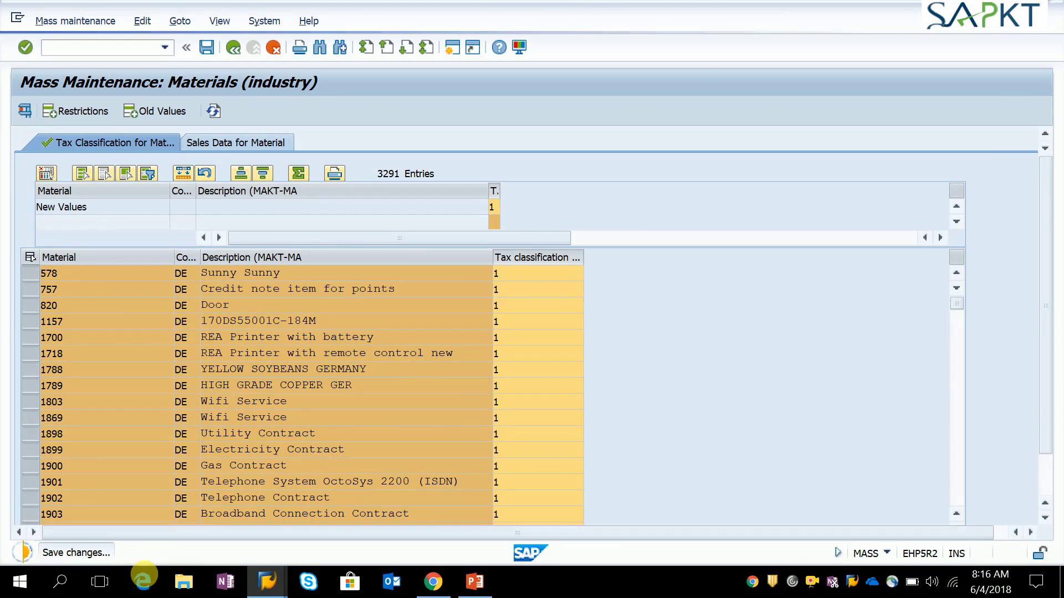
In the SE16N window, confirm the MLAN criteria Country DE and TAXM2 tax classification 1.
click(269, 580)
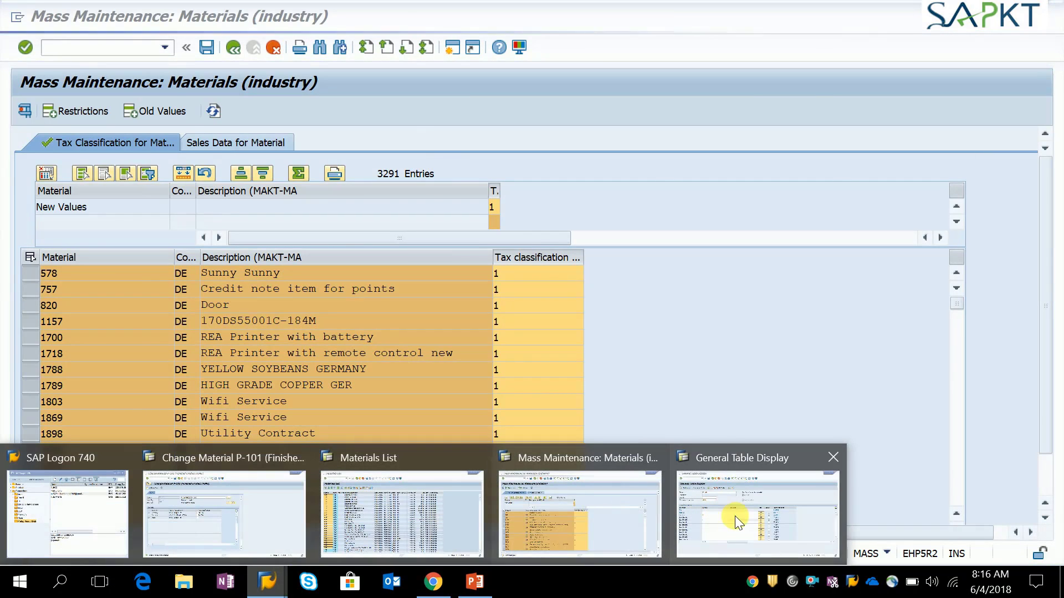
click(735, 516)
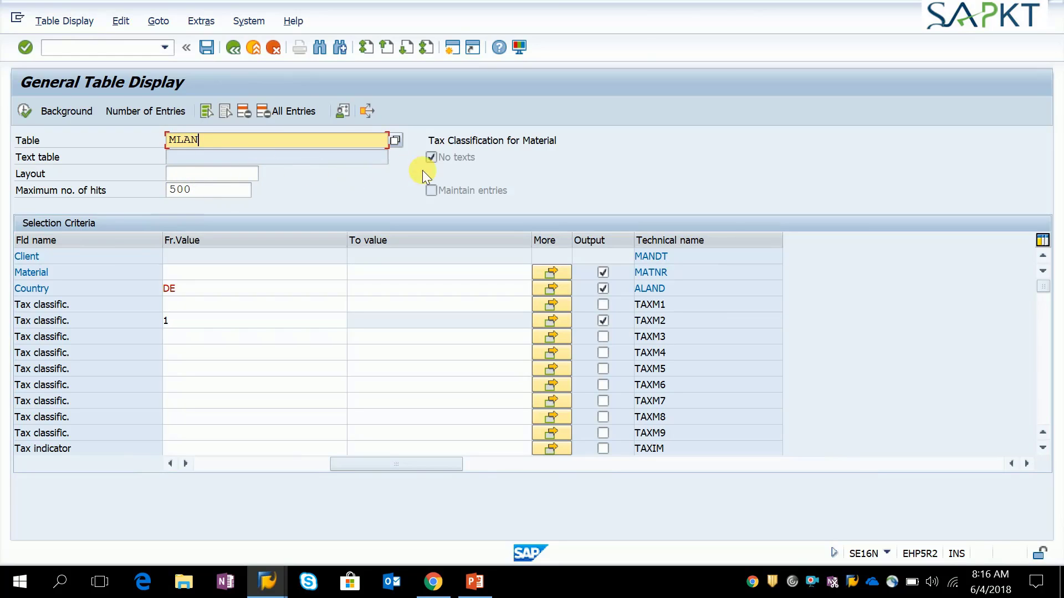
click(440, 142)
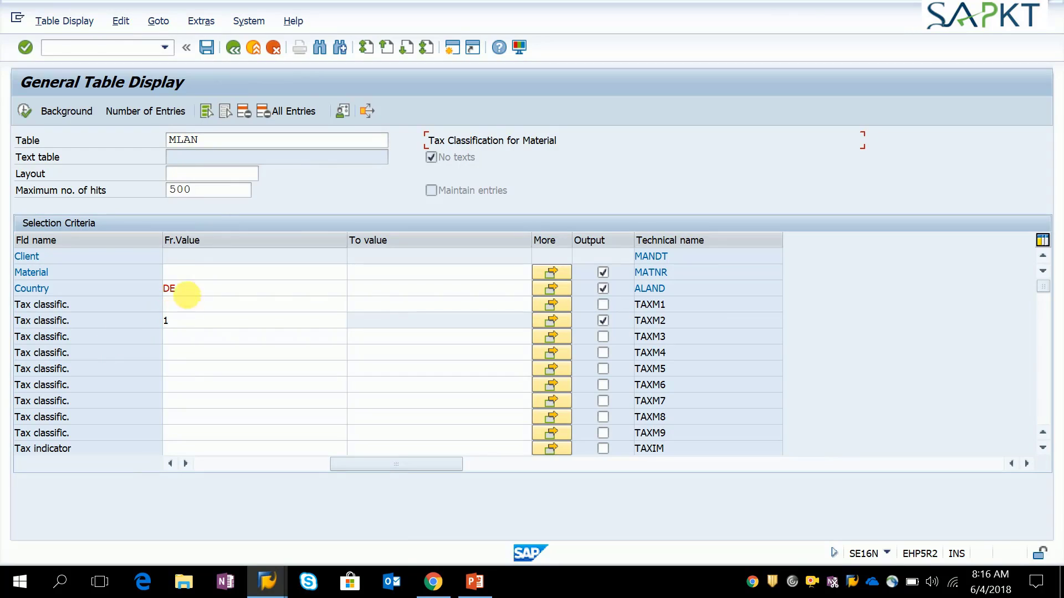
click(201, 288)
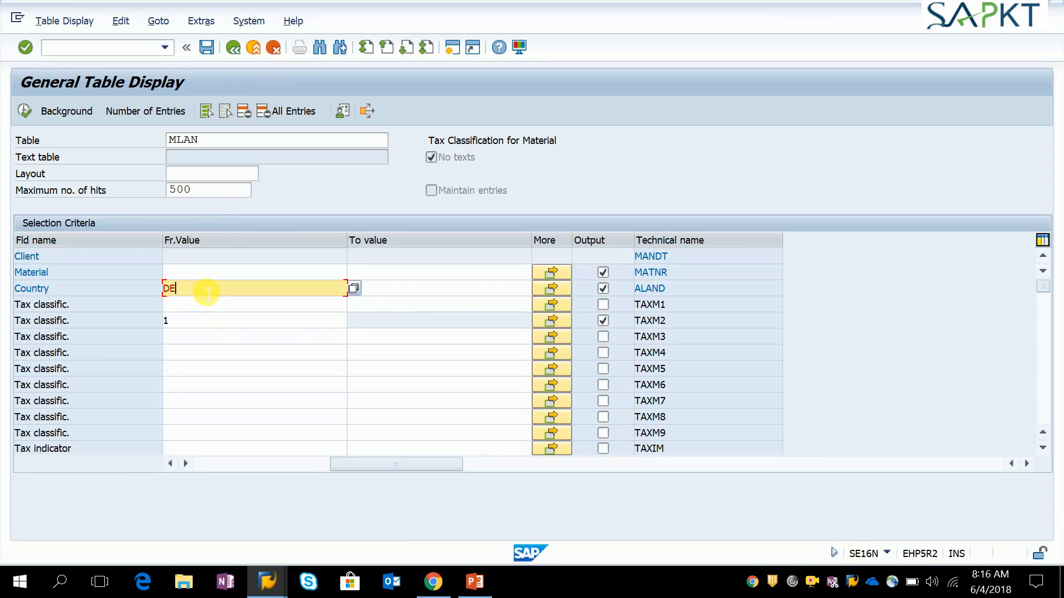
click(71, 326)
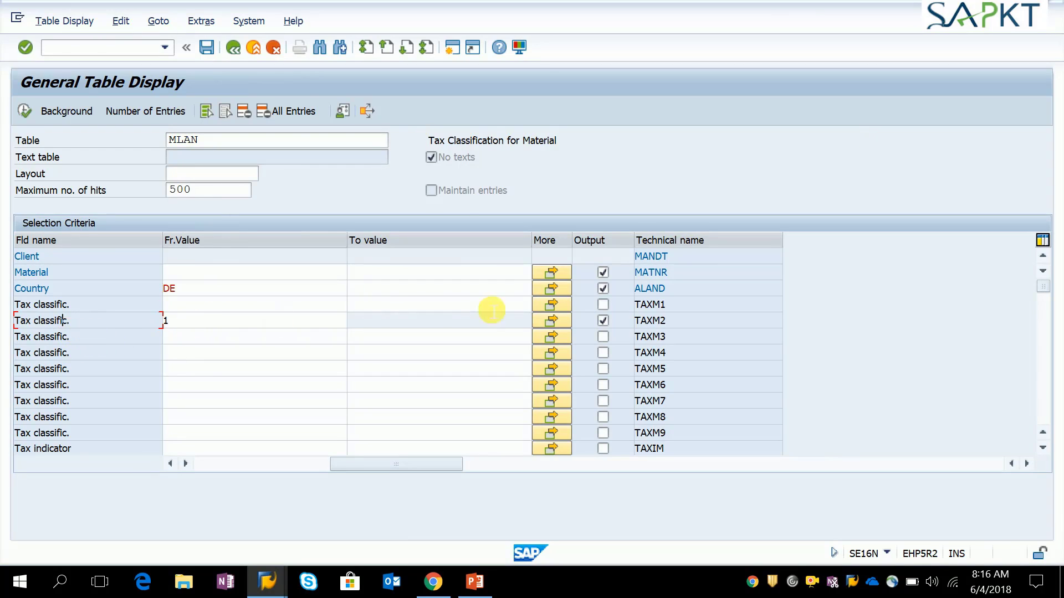
click(672, 321)
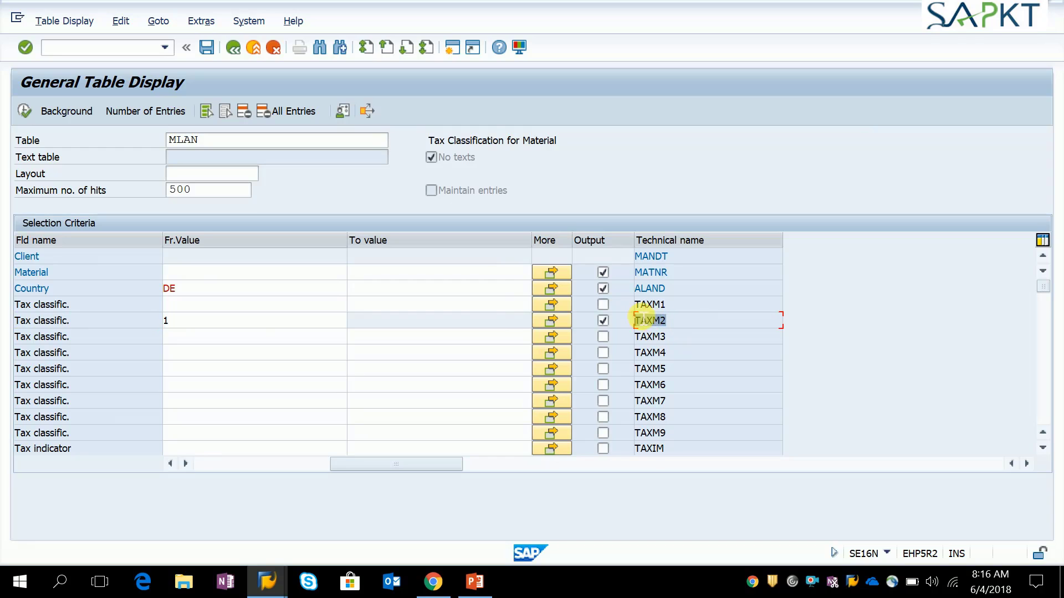
click(194, 324)
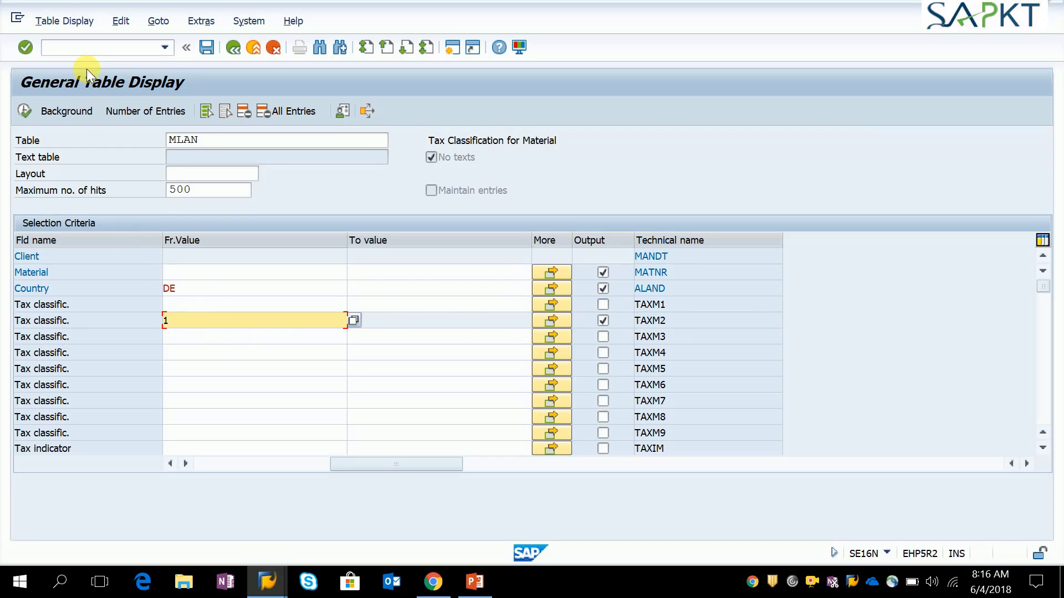
Count the matching MLAN entries, showing 1.828 found.
click(128, 113)
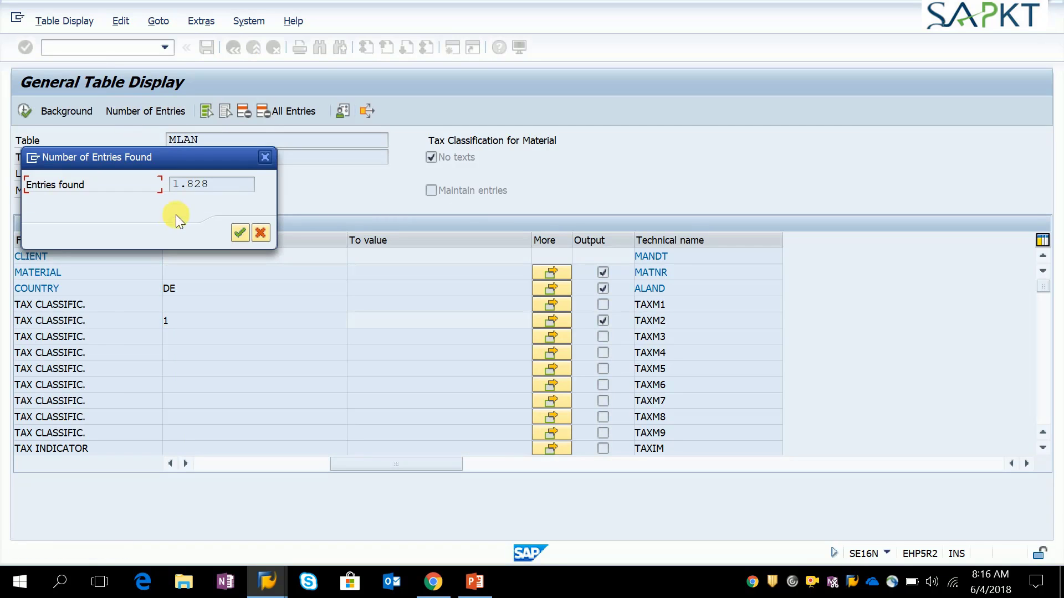
drag(226, 193, 162, 191)
click(241, 232)
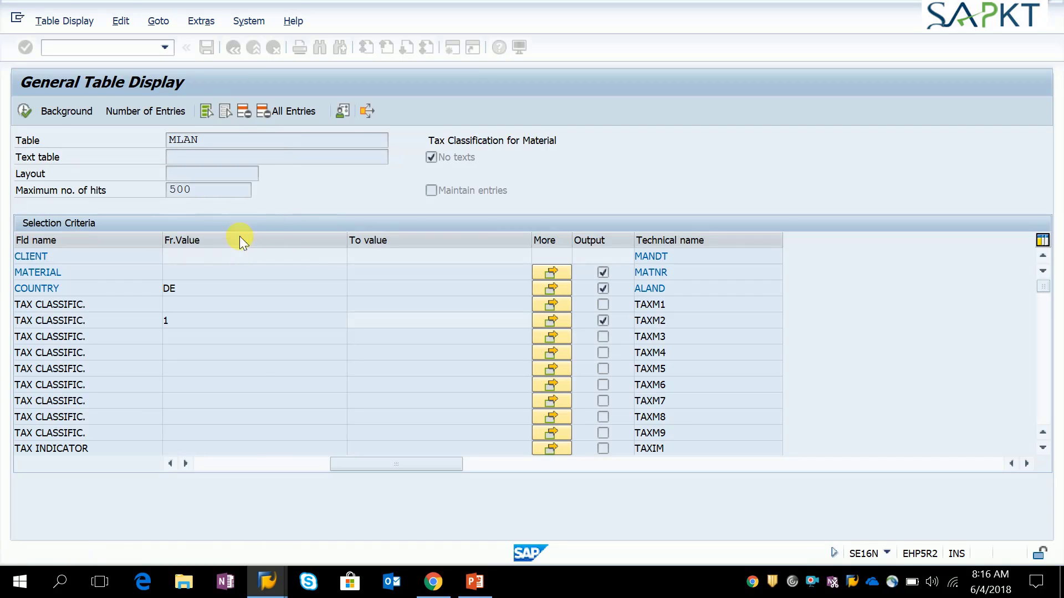
click(183, 325)
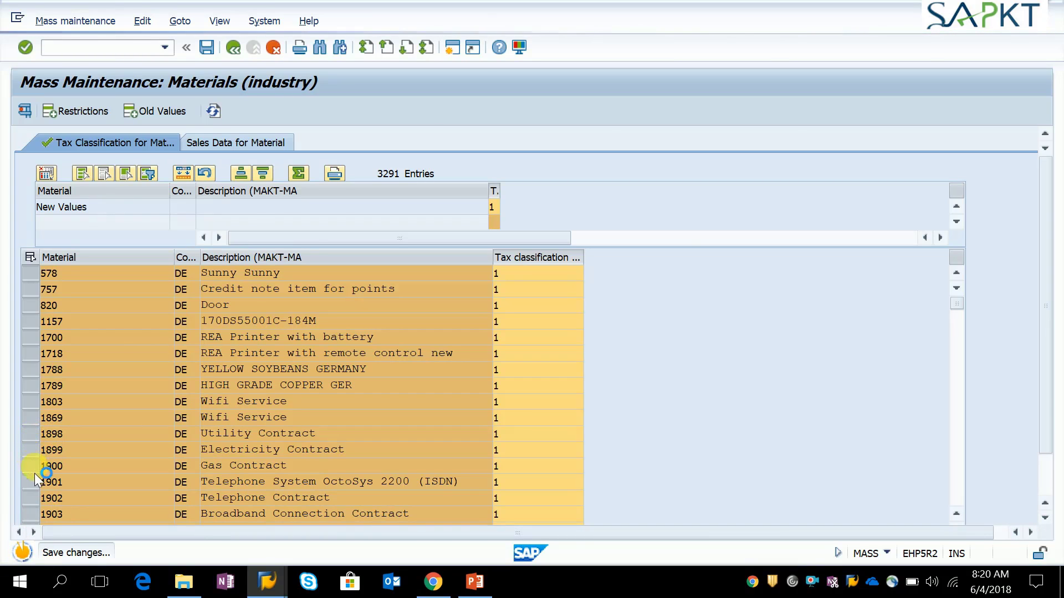
Recount MLAN entries with country DE and tax classification 1, now 2.920.
mouse_move(267, 582)
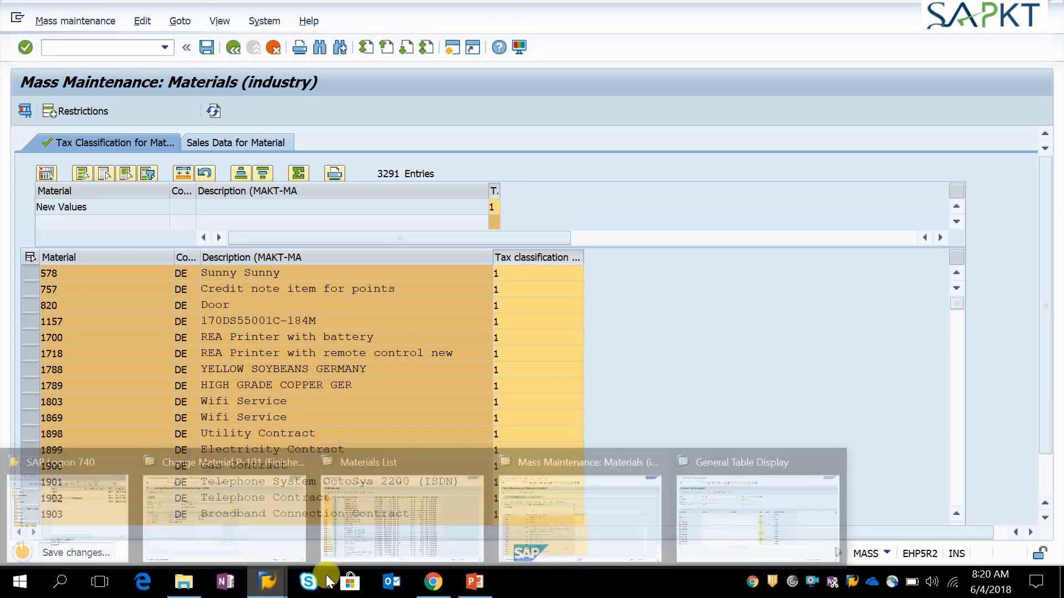
click(728, 531)
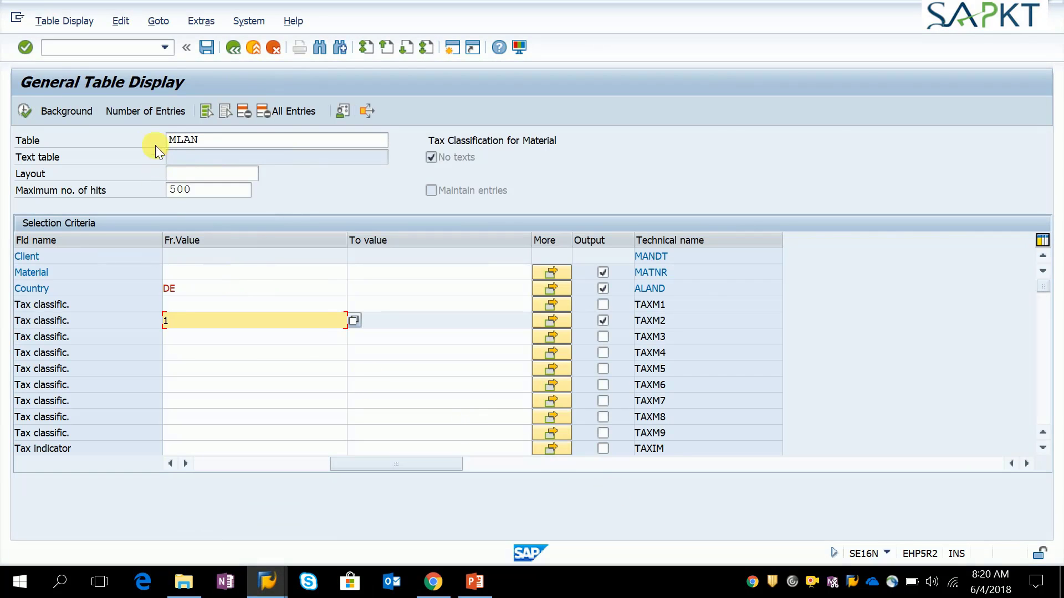
click(148, 109)
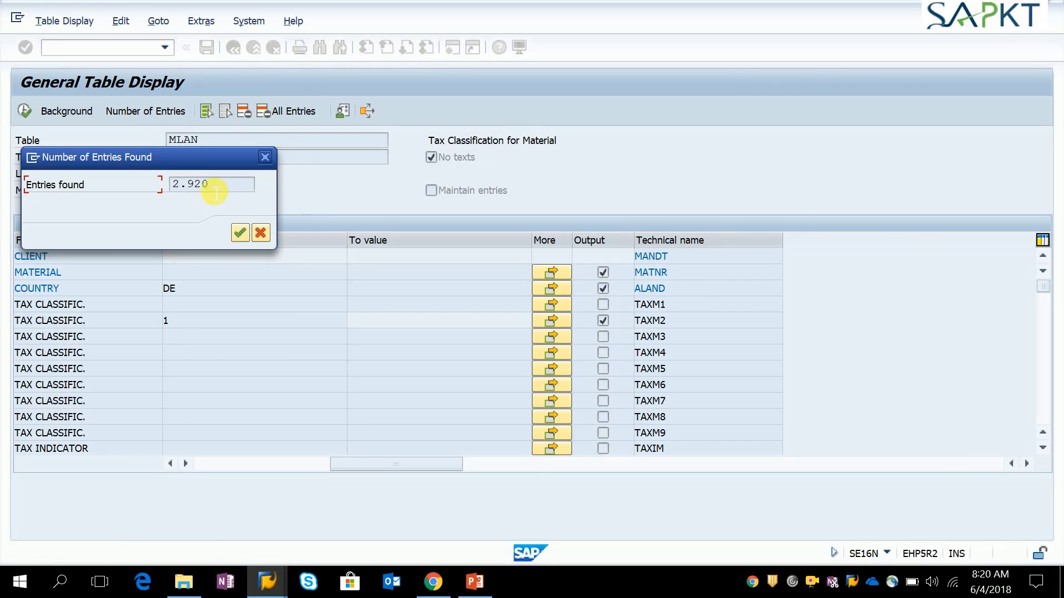
drag(208, 186, 181, 191)
Check progress in Mass Maintenance, recount MLAN (3.092), then view the mass update messages.
click(267, 580)
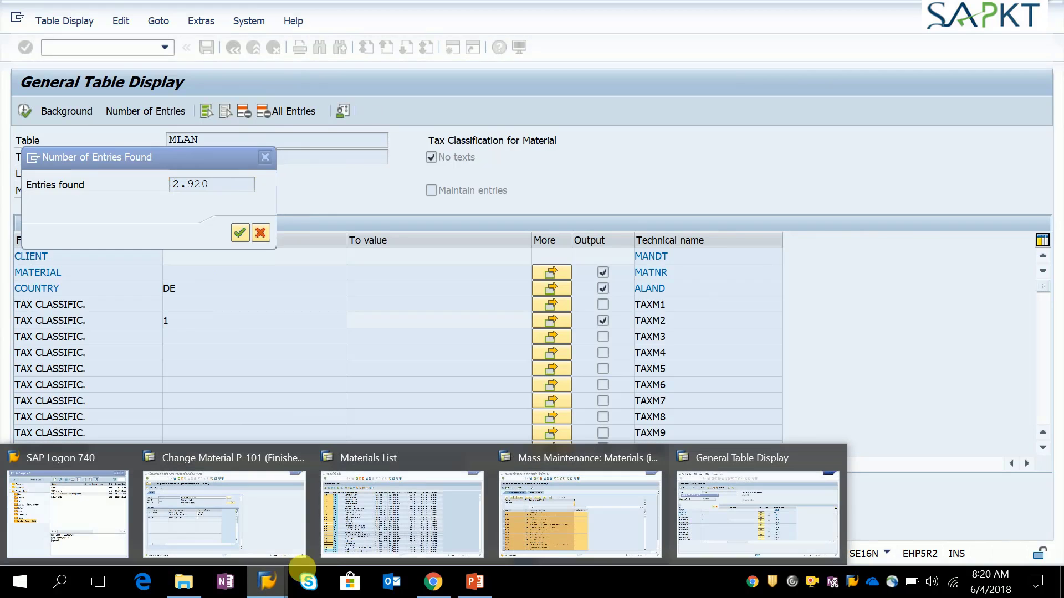
click(423, 557)
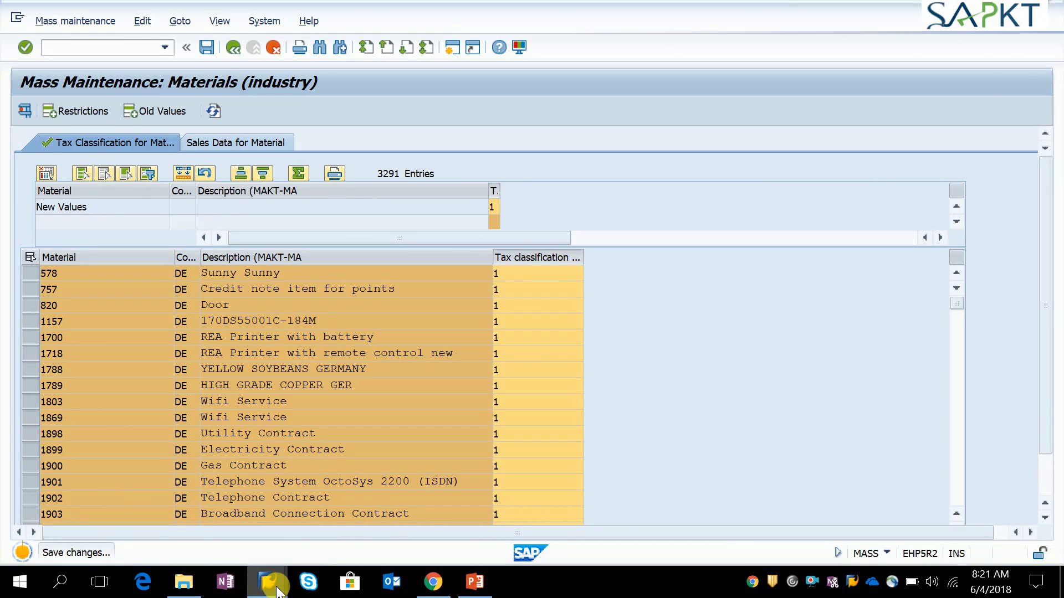
mouse_move(277, 592)
click(726, 510)
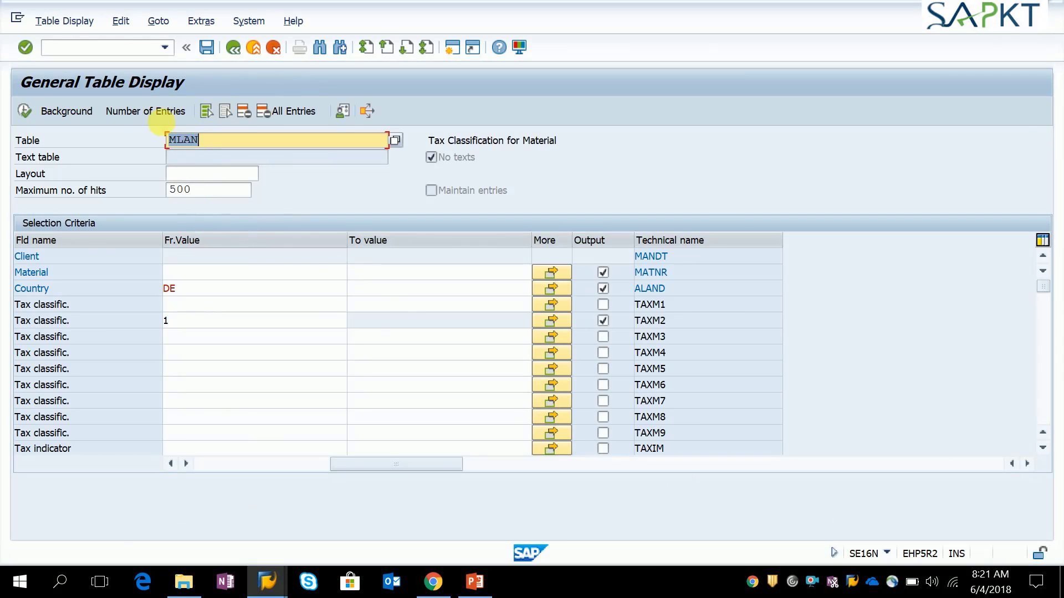
click(157, 114)
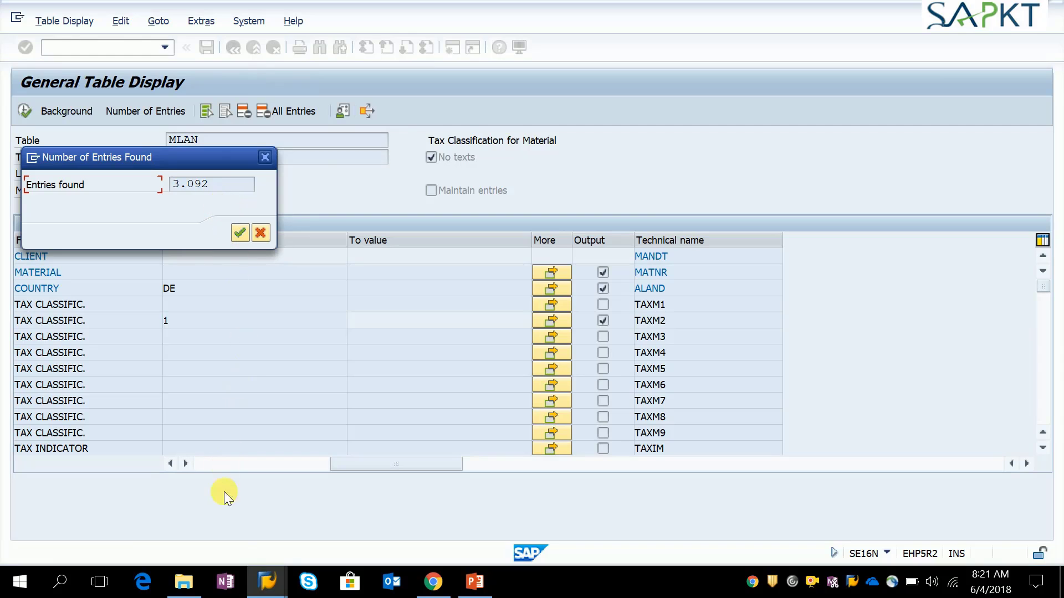
mouse_move(268, 583)
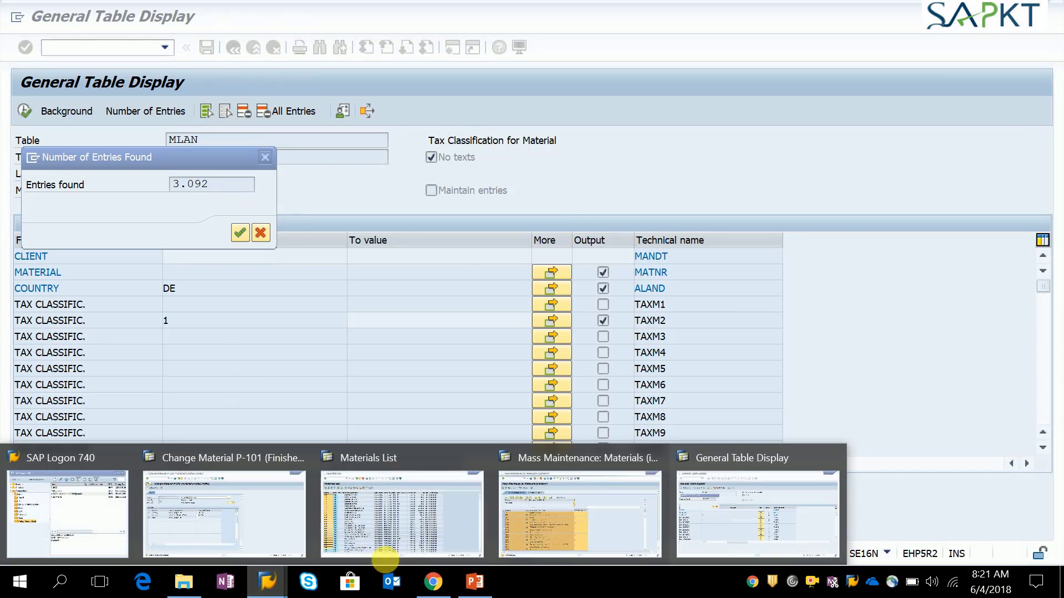
click(547, 533)
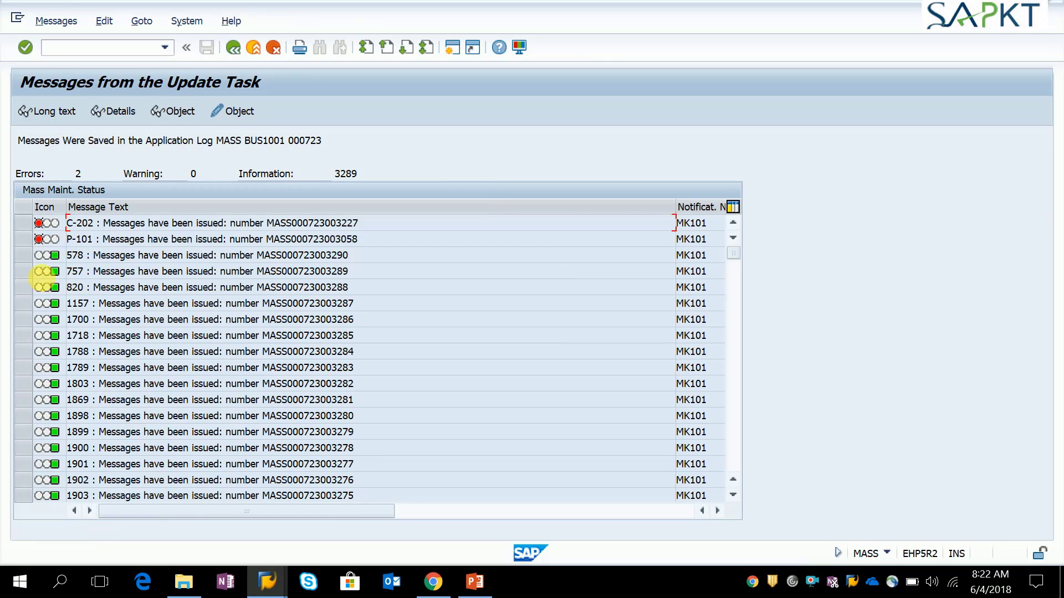
scroll(114, 291, down, 2)
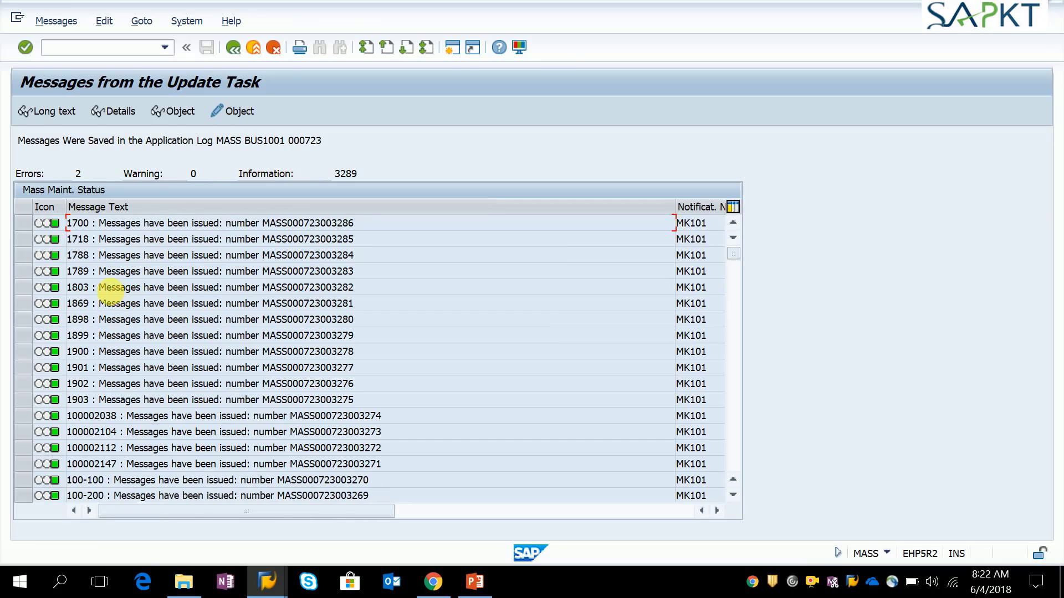
scroll(112, 299, up, 2)
scroll(86, 297, down, 8)
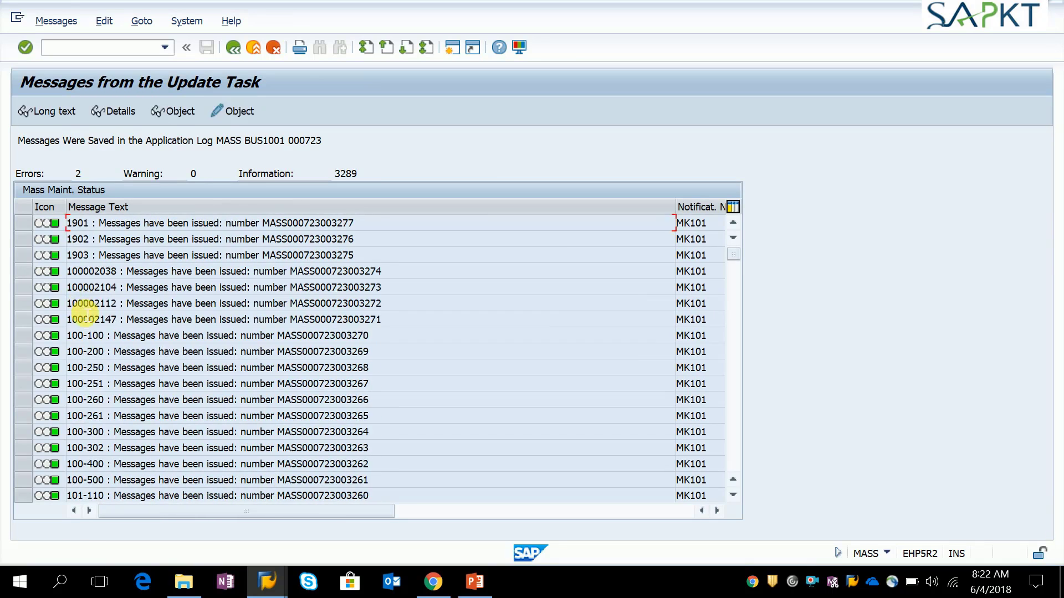
scroll(77, 305, up, 7)
click(75, 307)
scroll(75, 307, down, 3)
scroll(63, 300, up, 4)
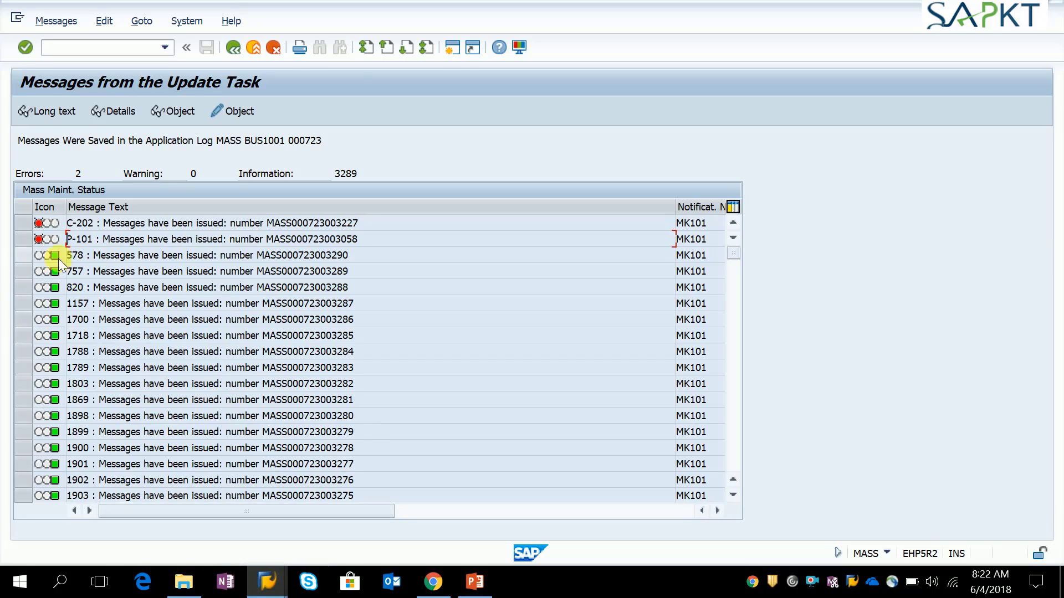
double_click(78, 355)
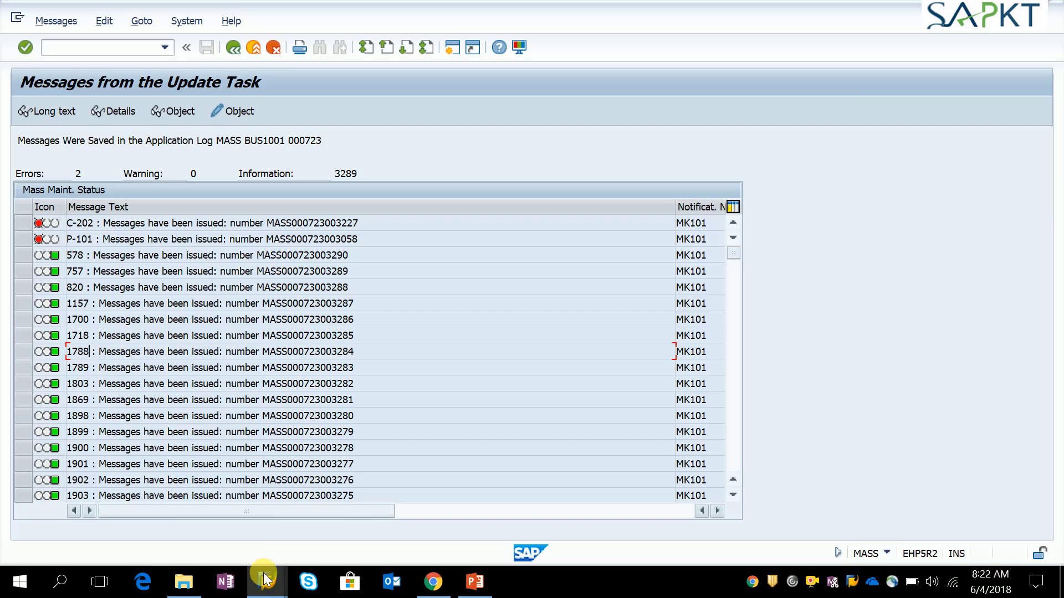
Dismiss the MLAN entry count and start MM02 in a new session.
mouse_move(267, 581)
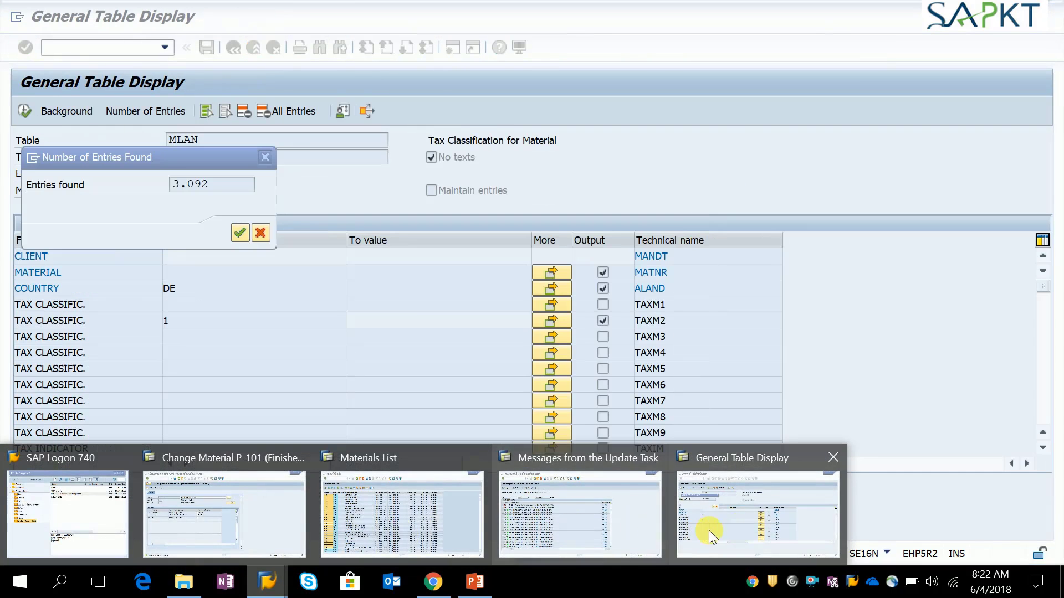
click(708, 530)
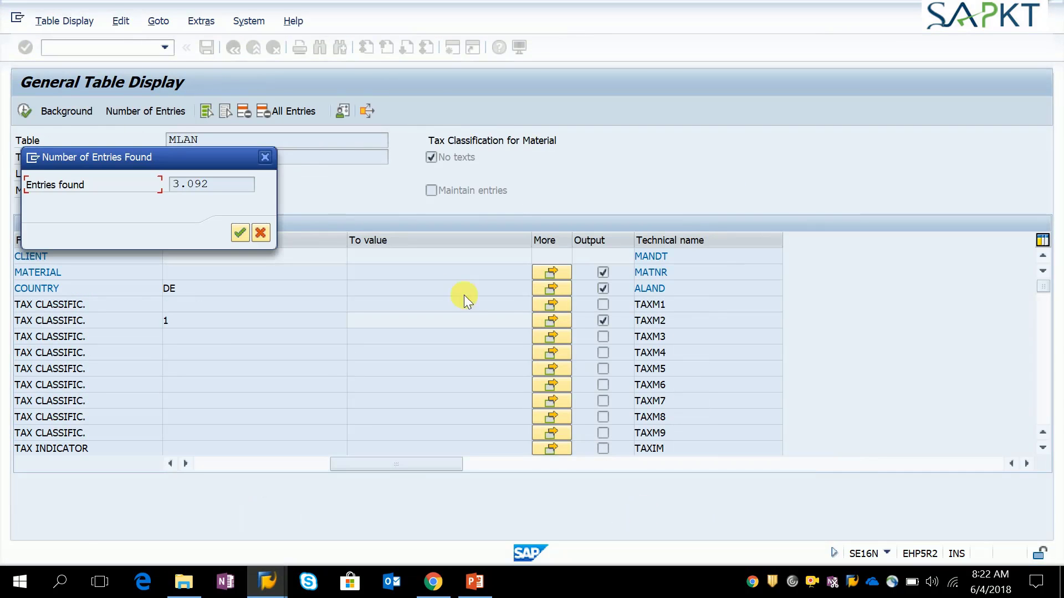
click(269, 229)
click(452, 47)
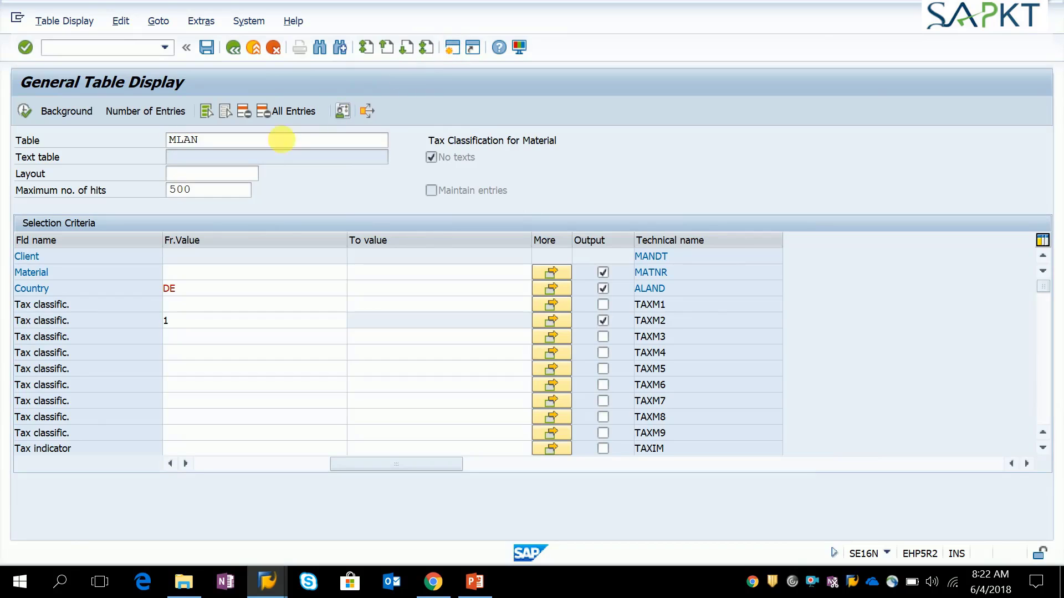
text(mm)
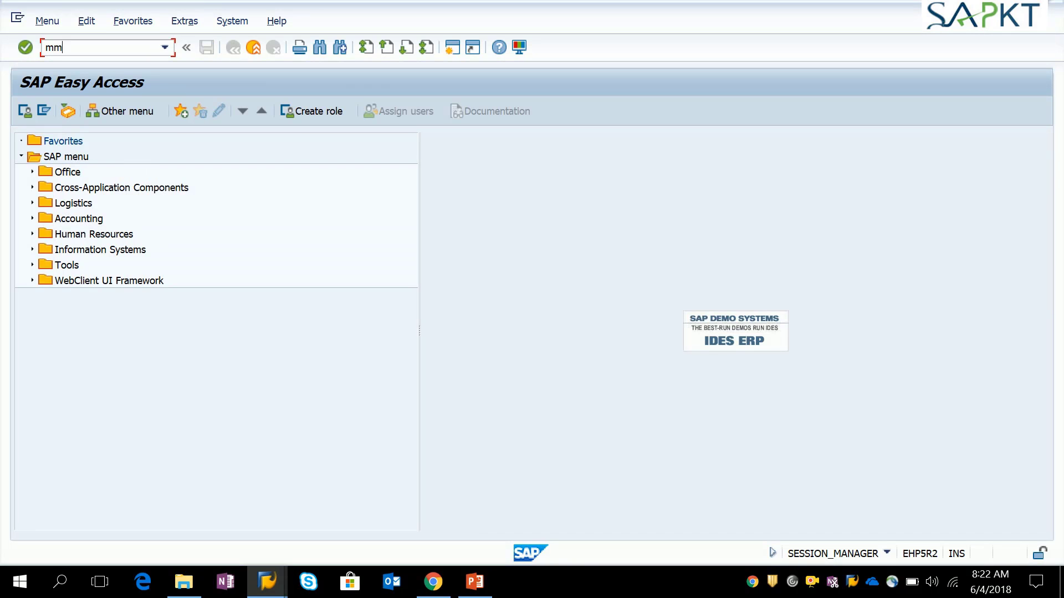
text(02)
key(Return)
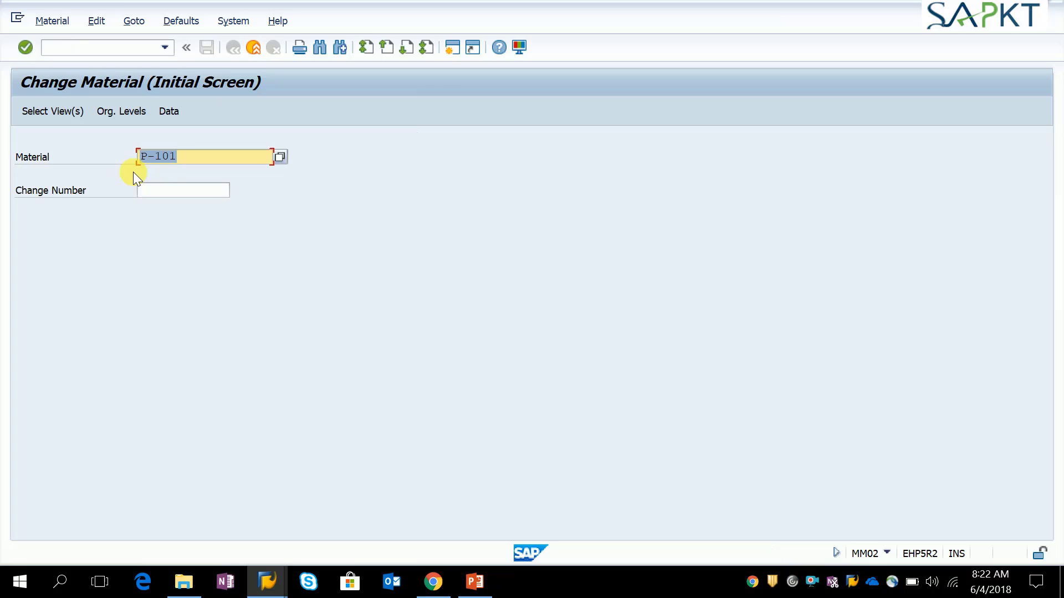
Choose material 1788 with the Sales: Sales Org. Data 1 view.
text(1788)
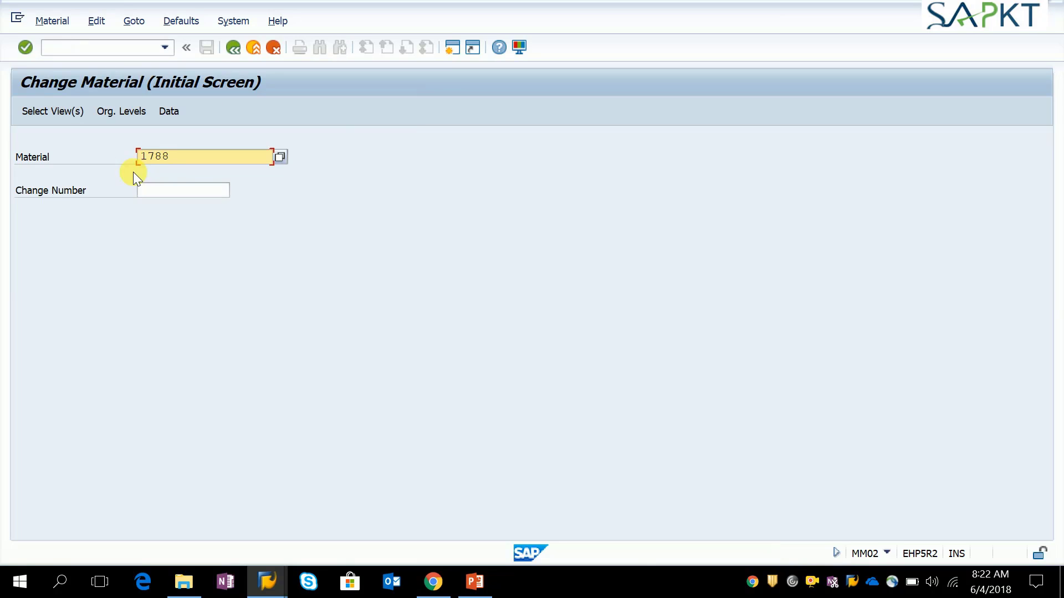
key(Return)
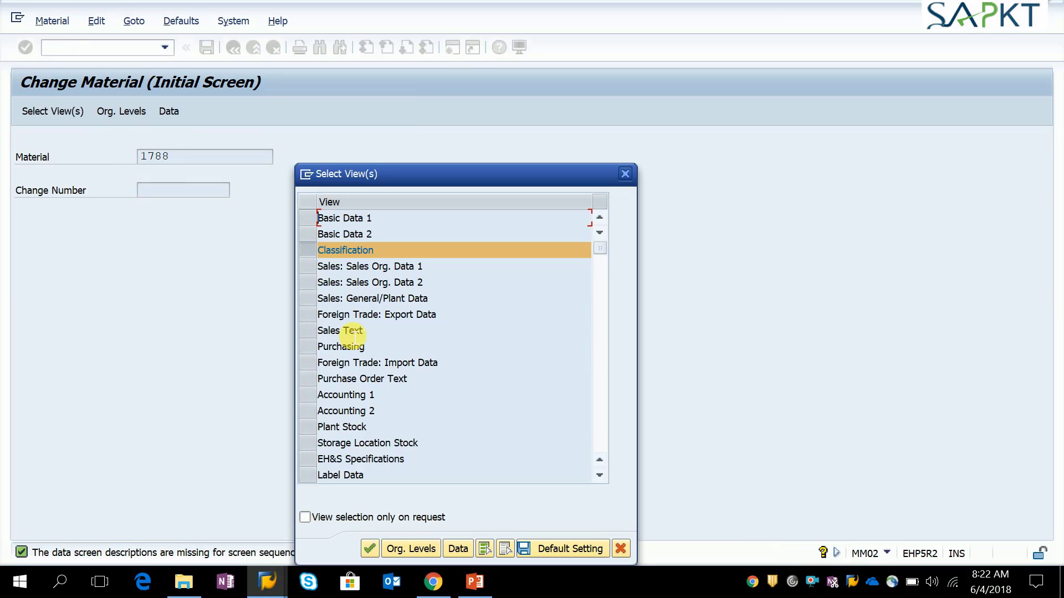
click(307, 263)
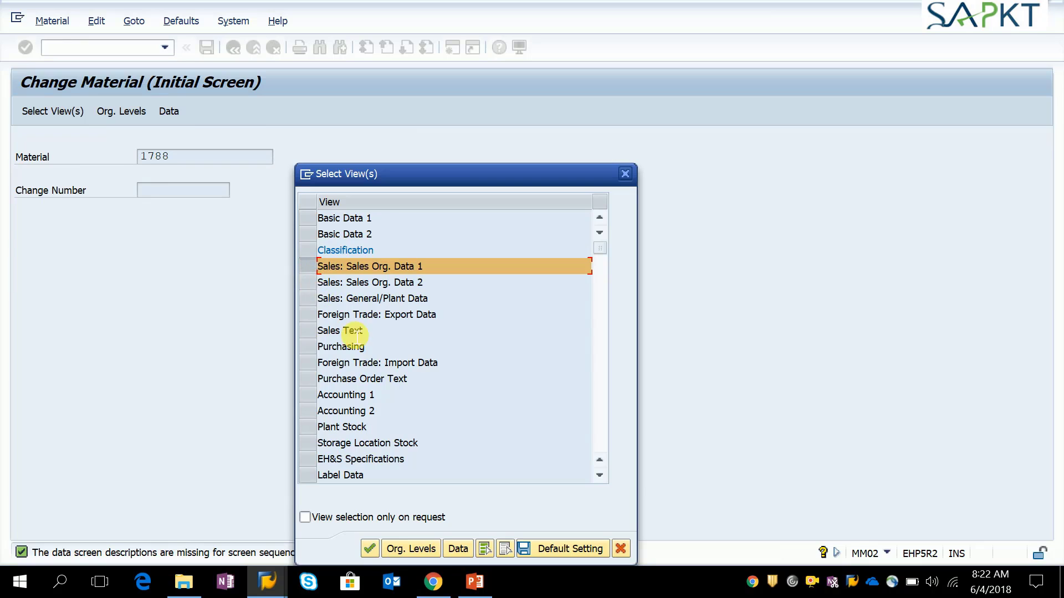
click(370, 548)
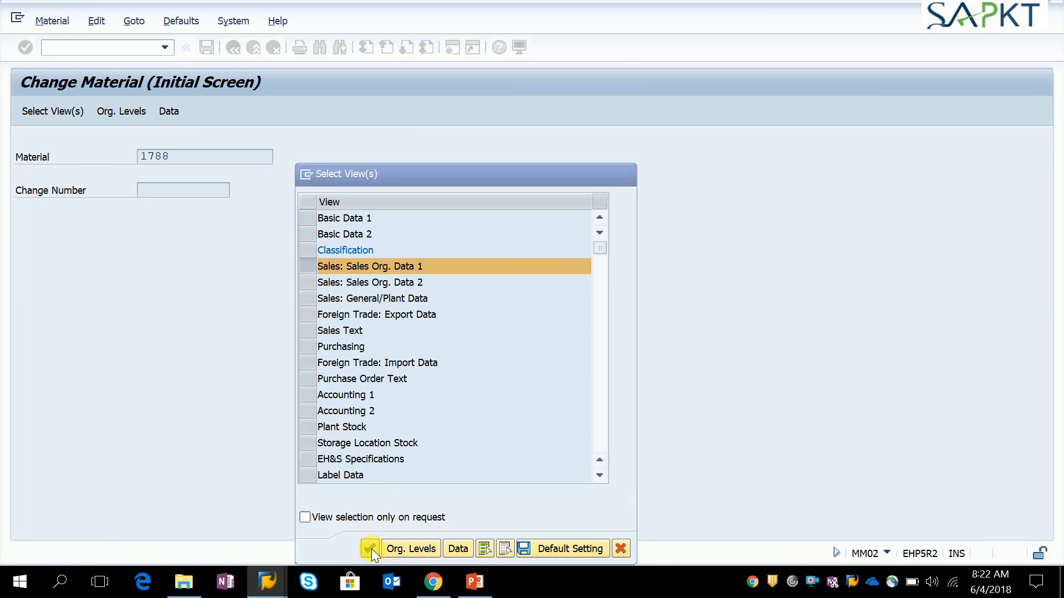
Enter org levels plant 1000, sales org 1000, distribution channel 10.
text(1000)
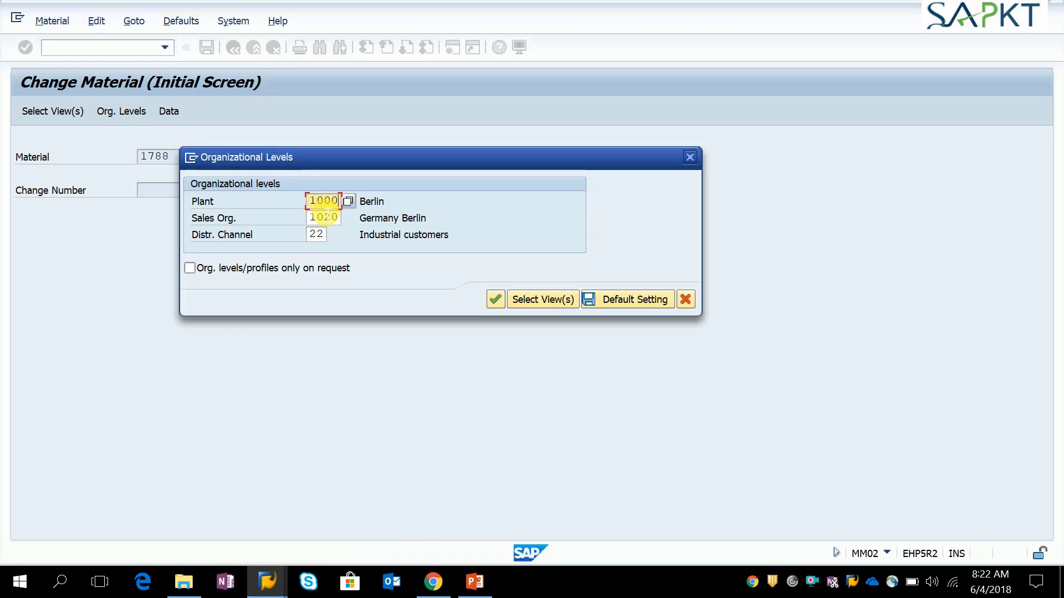
key(Tab)
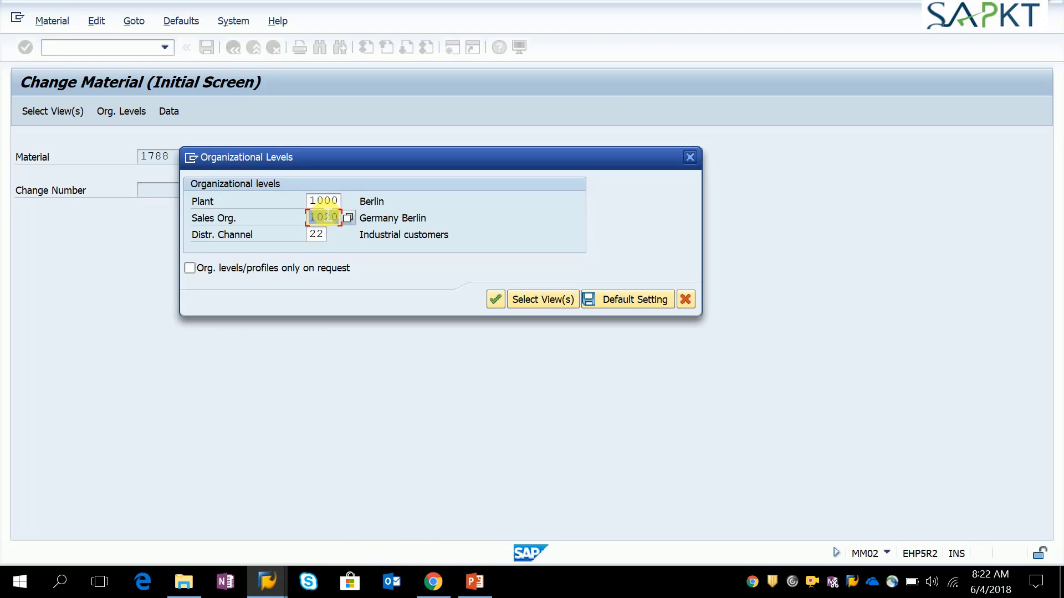
text(1000)
key(Tab)
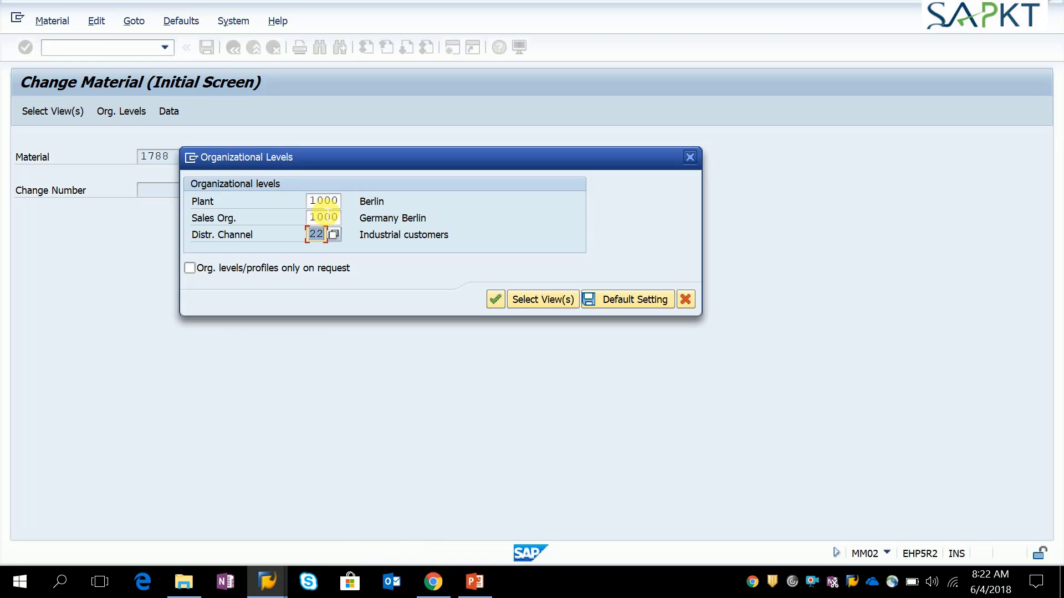
text(10)
key(Return)
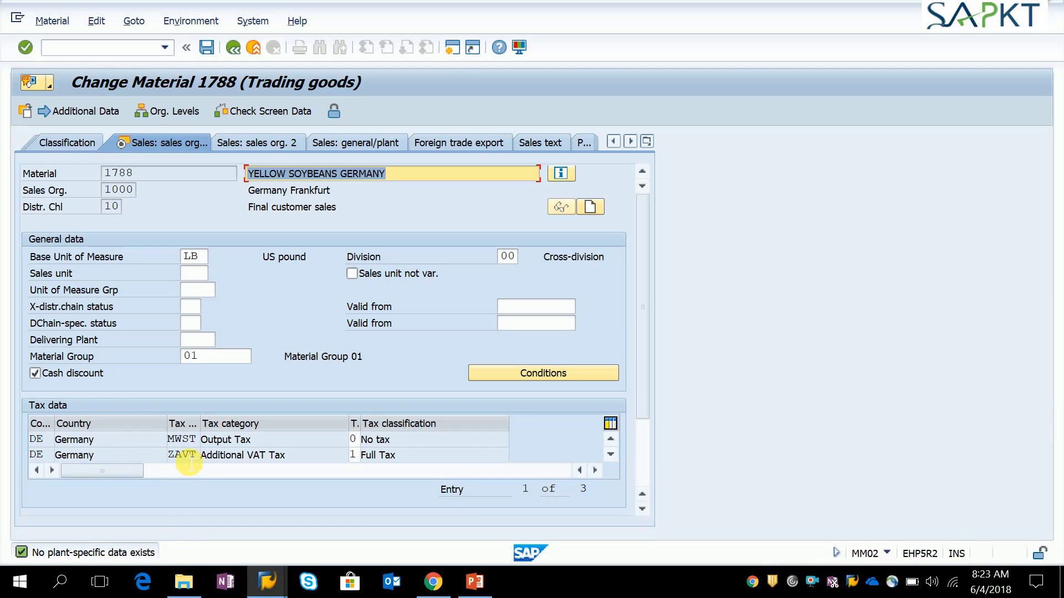
click(358, 457)
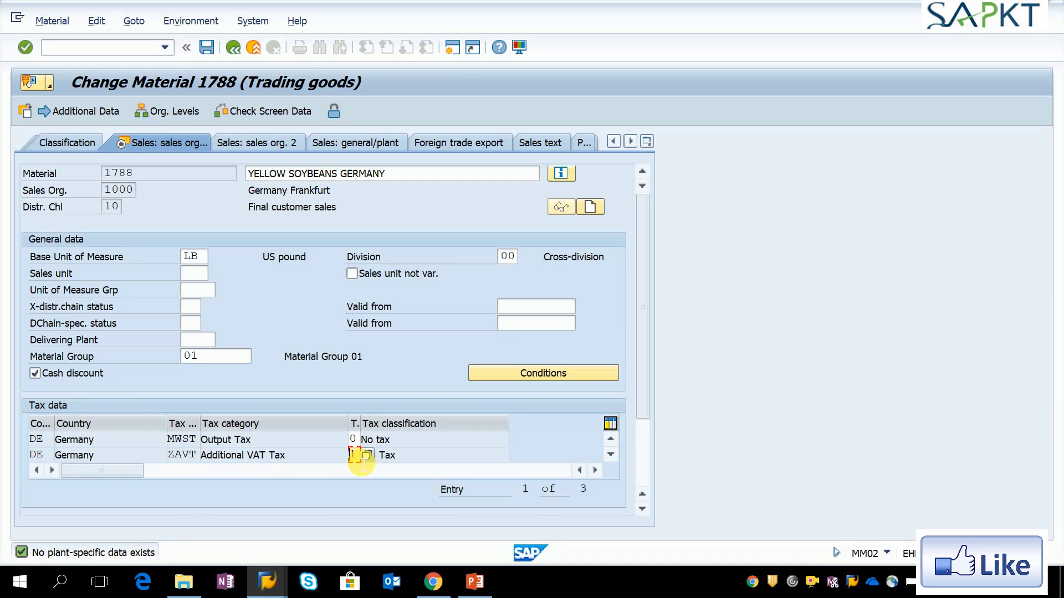
click(413, 456)
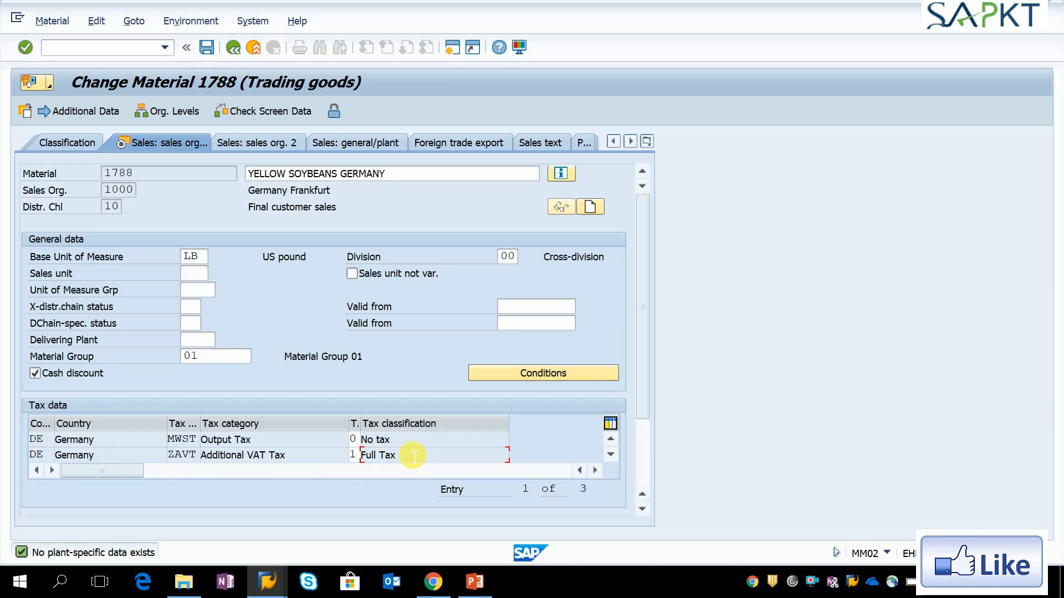